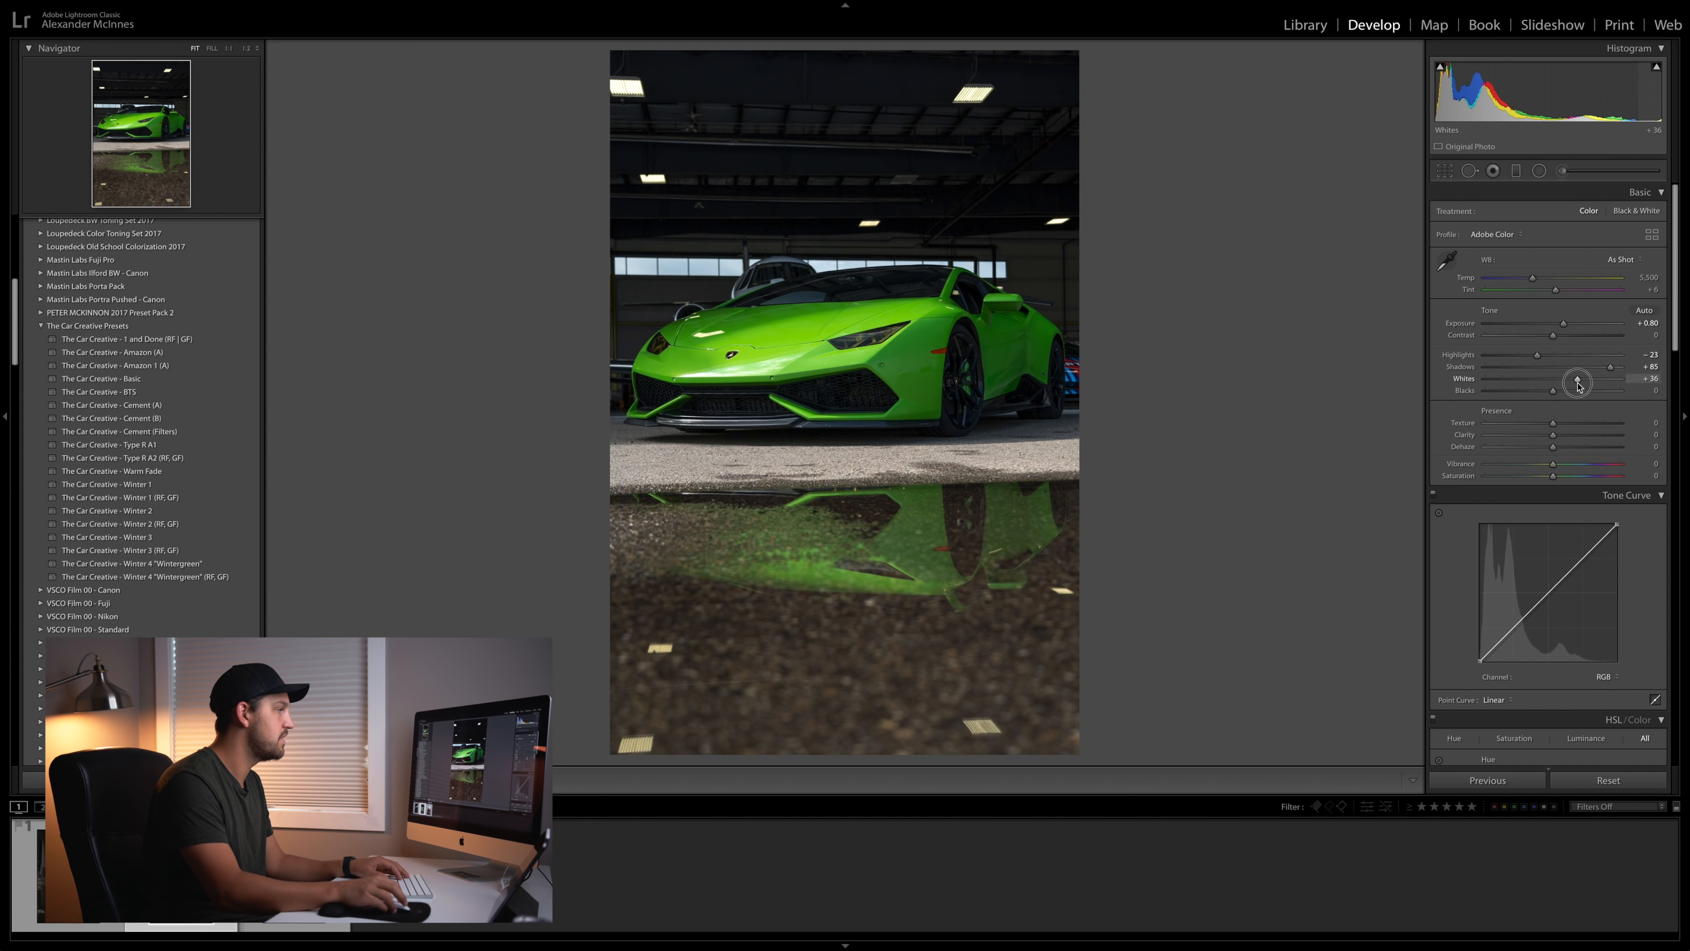
# Step: Adjust the photo's global tone and presence: Blacks +34, Dehaze +19 and Saturation −20
pyautogui.keyDown('alt'); pyautogui.click(1553, 392); pyautogui.keyUp('alt')
pyautogui.moveTo(1553, 391)
pyautogui.mouseDown()
pyautogui.moveTo(1509, 393)
pyautogui.moveTo(1551, 394)
pyautogui.mouseUp()
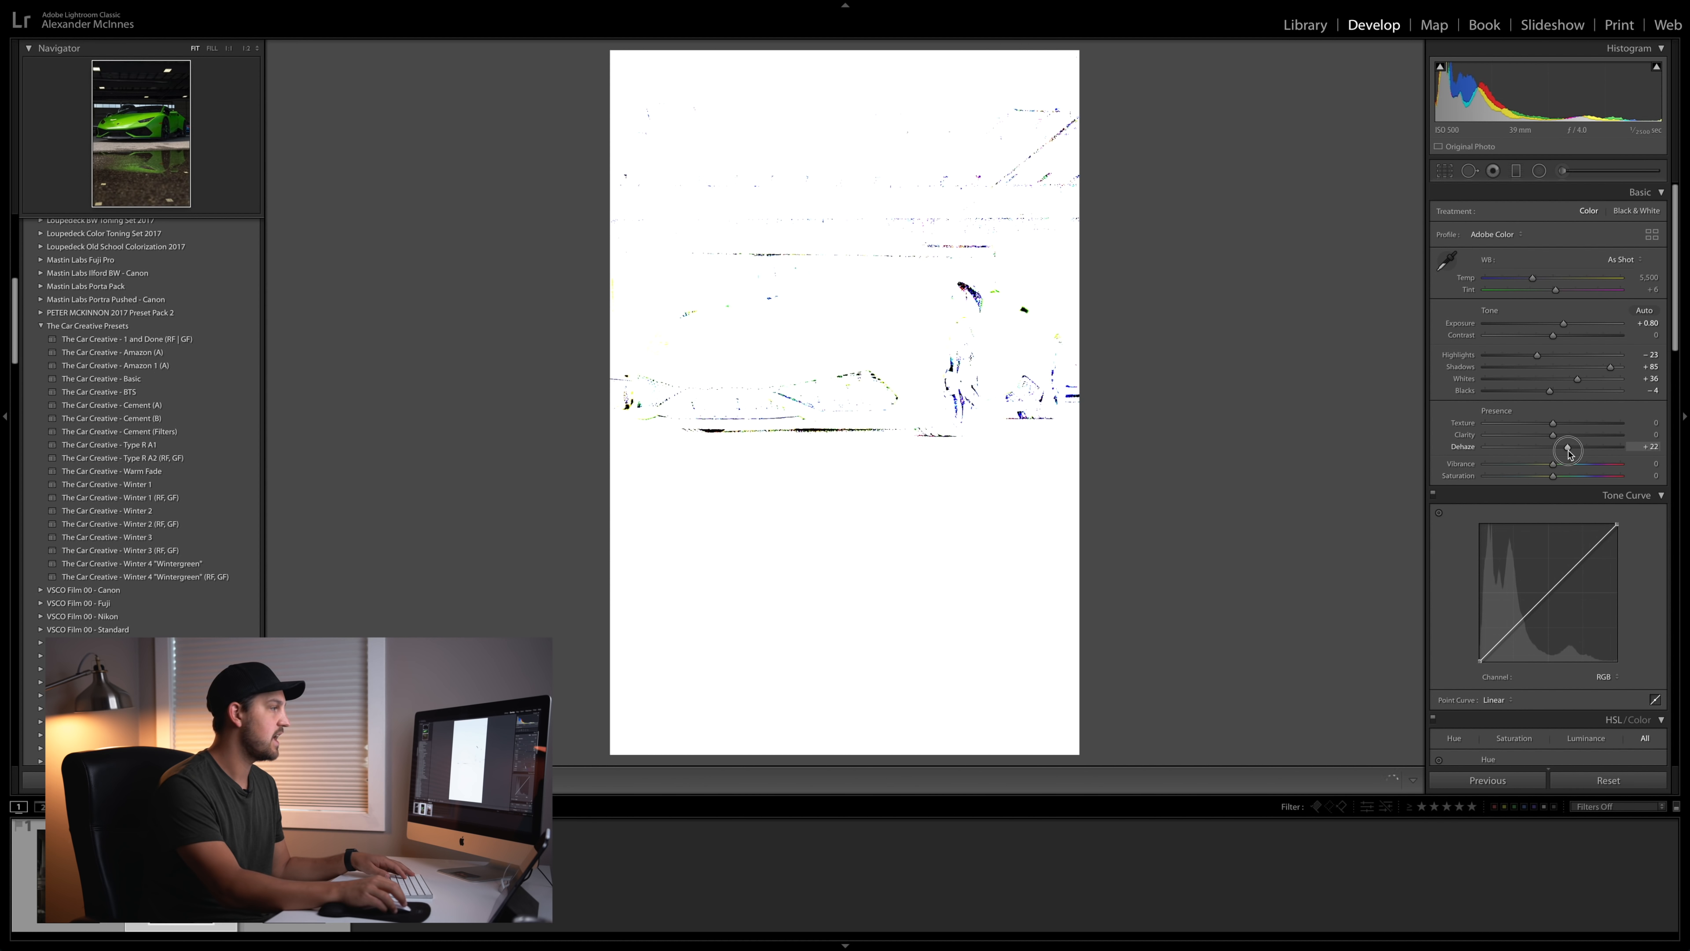
pyautogui.moveTo(1570, 453); pyautogui.dragTo(1591, 453)
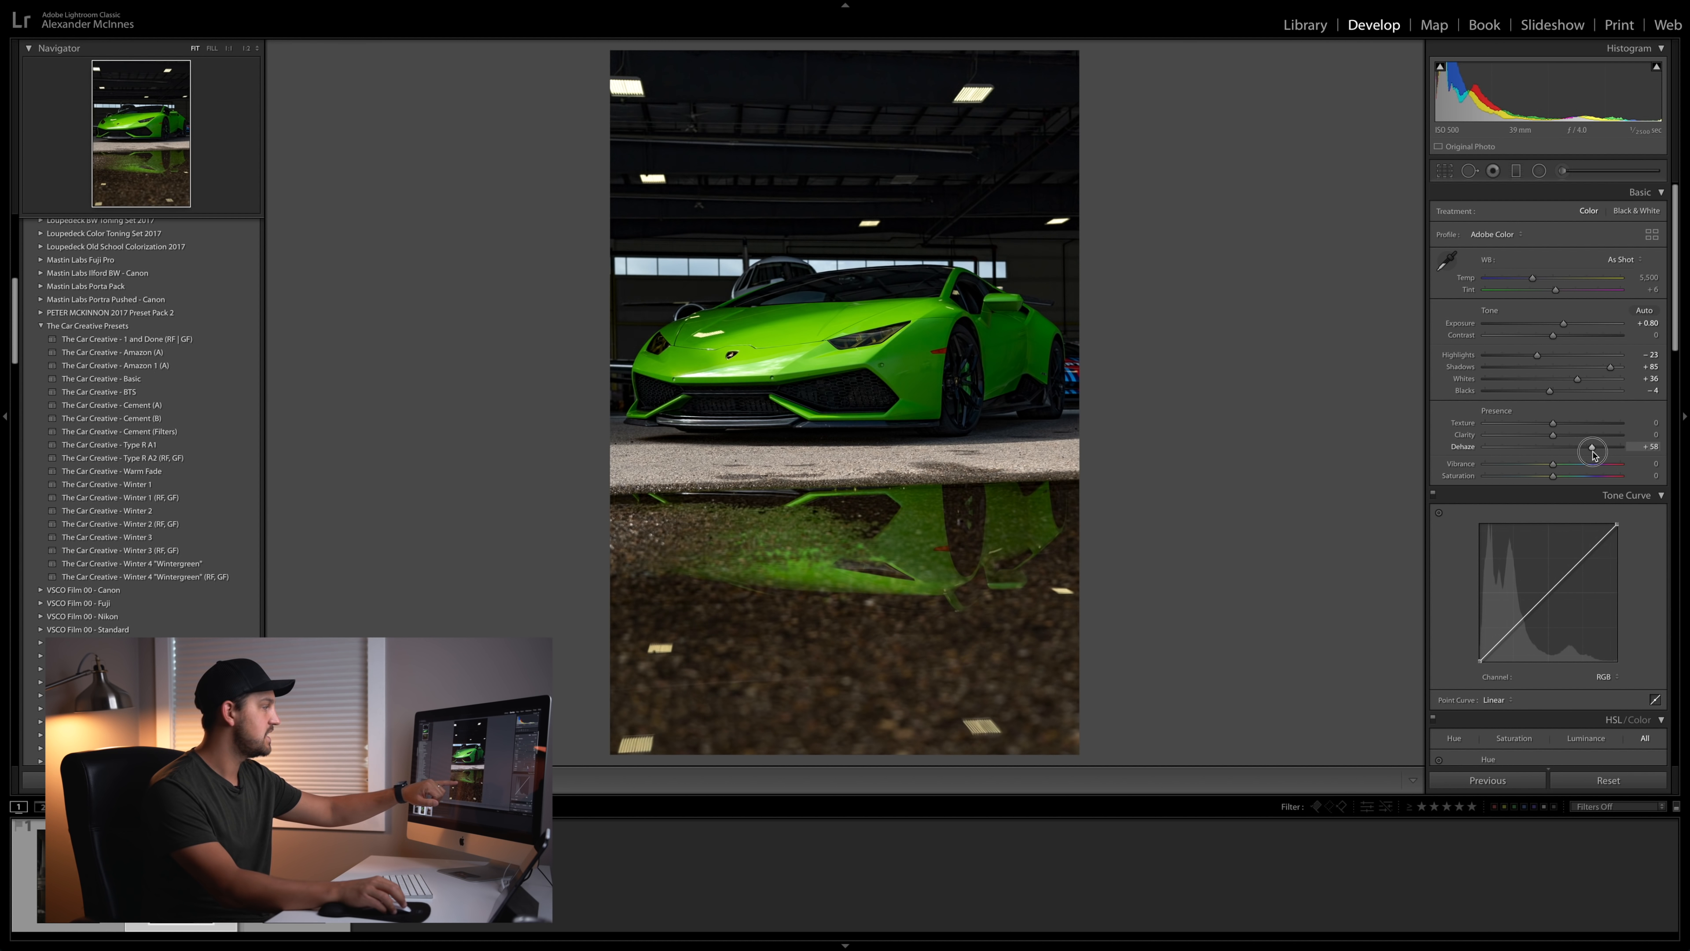
pyautogui.moveTo(1595, 454); pyautogui.dragTo(1581, 457)
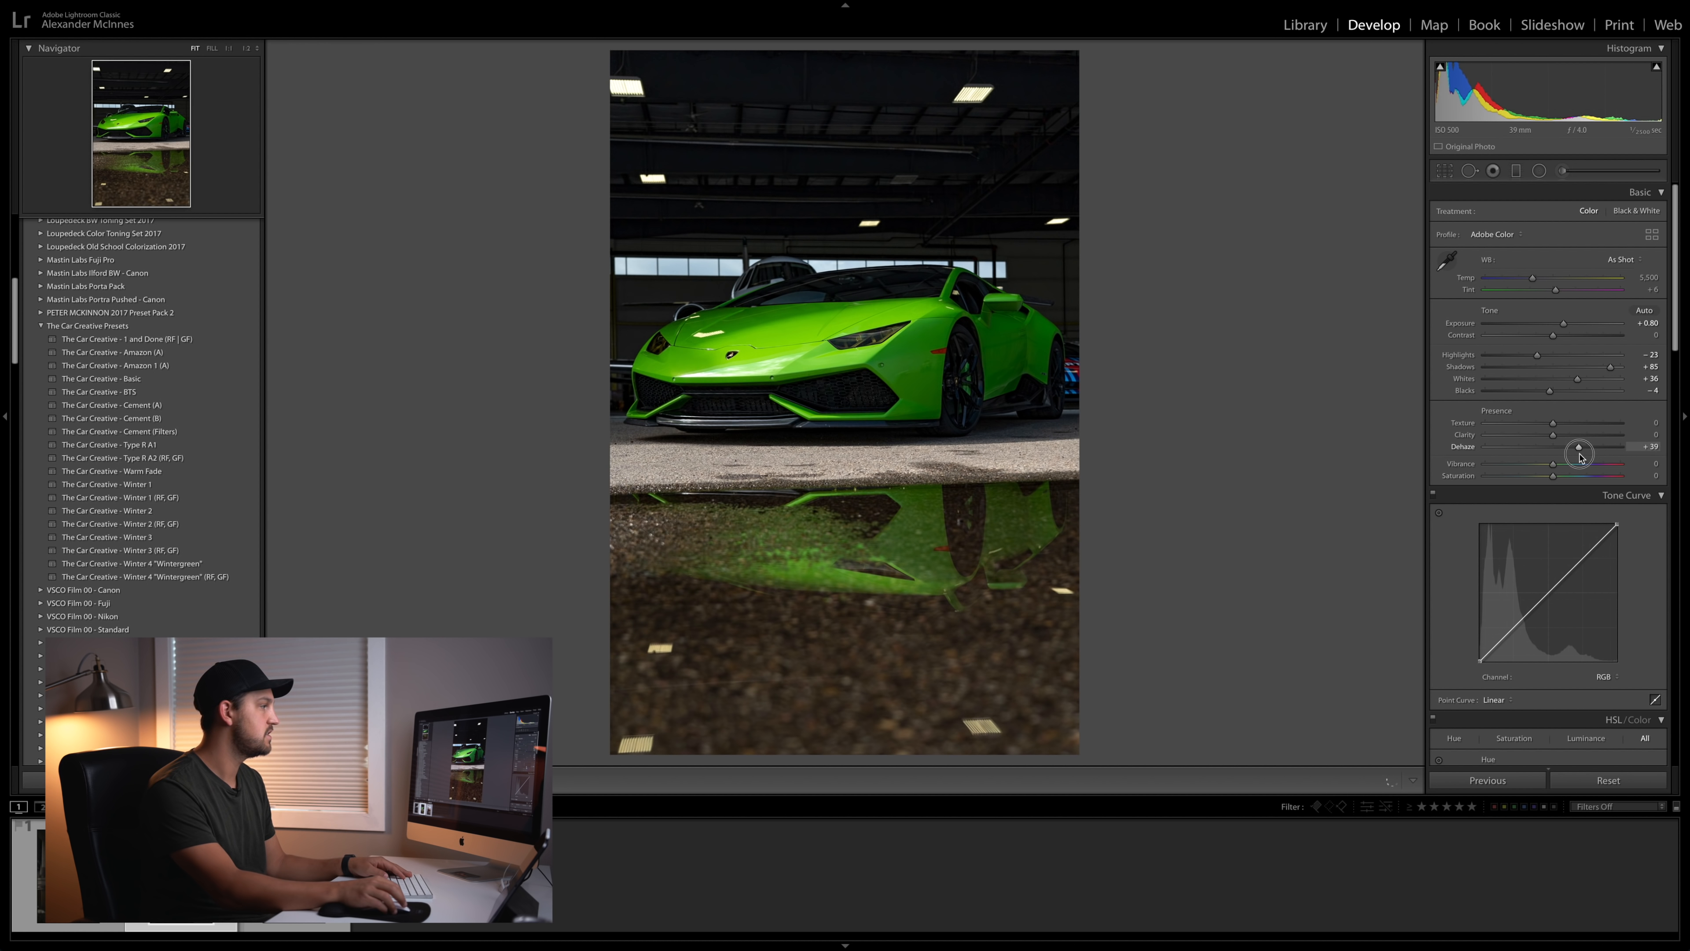
pyautogui.keyDown('alt'); pyautogui.click(1550, 392); pyautogui.keyUp('alt')
pyautogui.moveTo(1553, 395); pyautogui.dragTo(1582, 397)
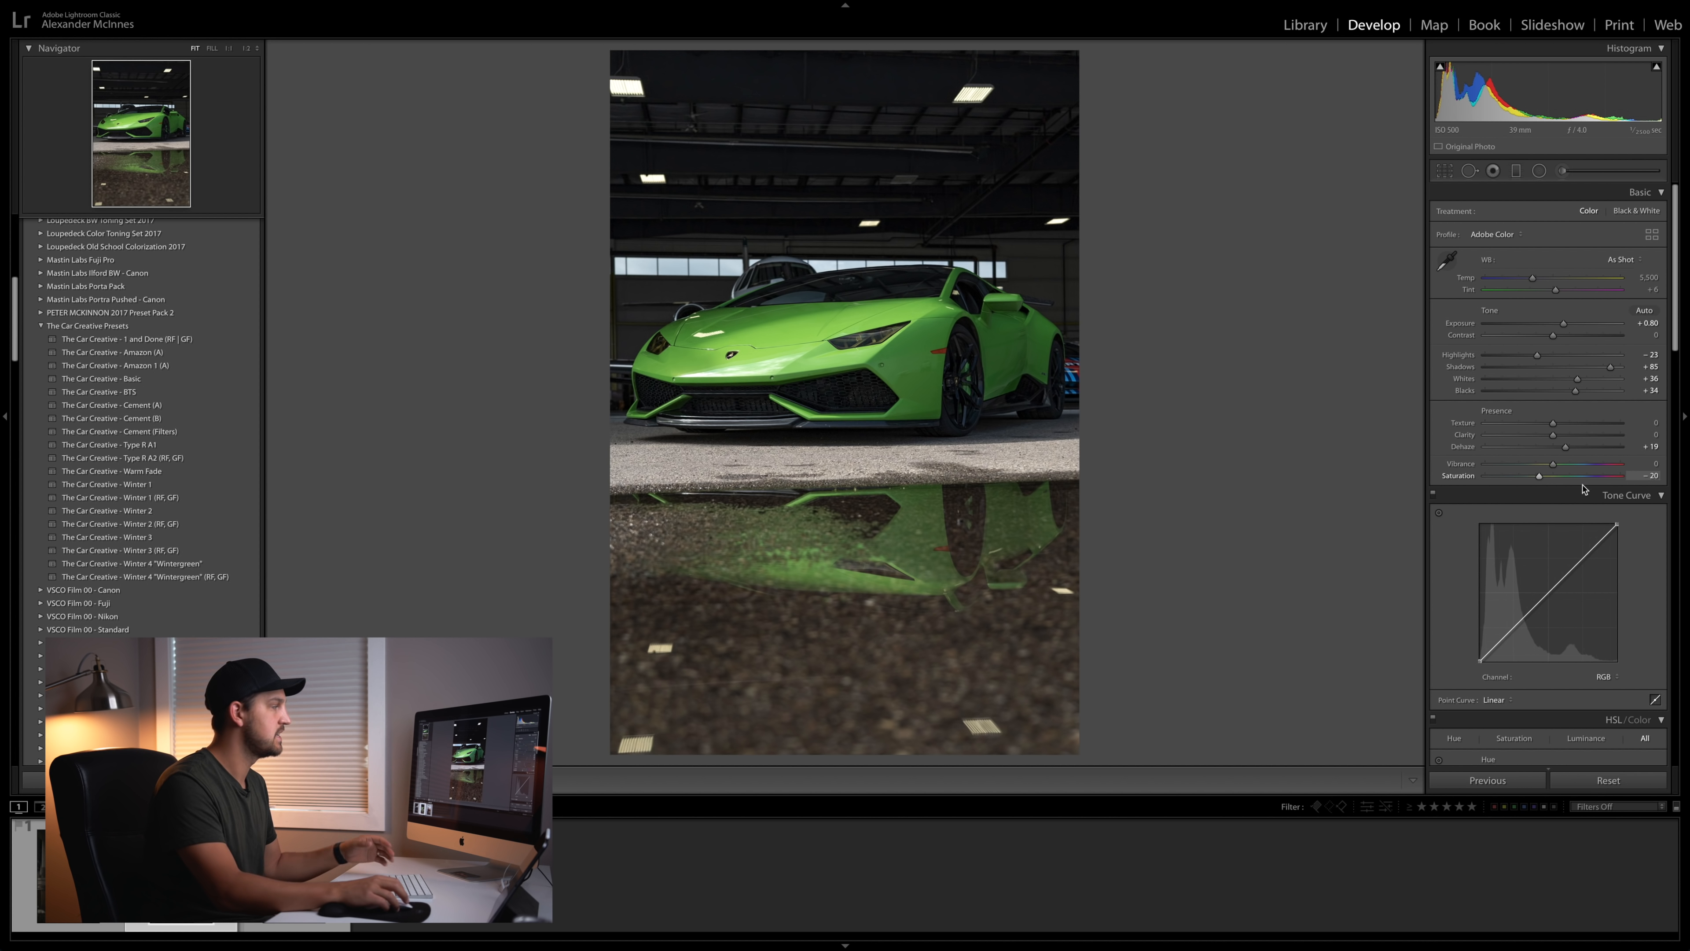
# Step: Set the HSL saturation of the greens to +67, the yellows to −90 and the oranges to −26
pyautogui.scroll(-4, 1617, 479)
pyautogui.scroll(-1, 1621, 458)
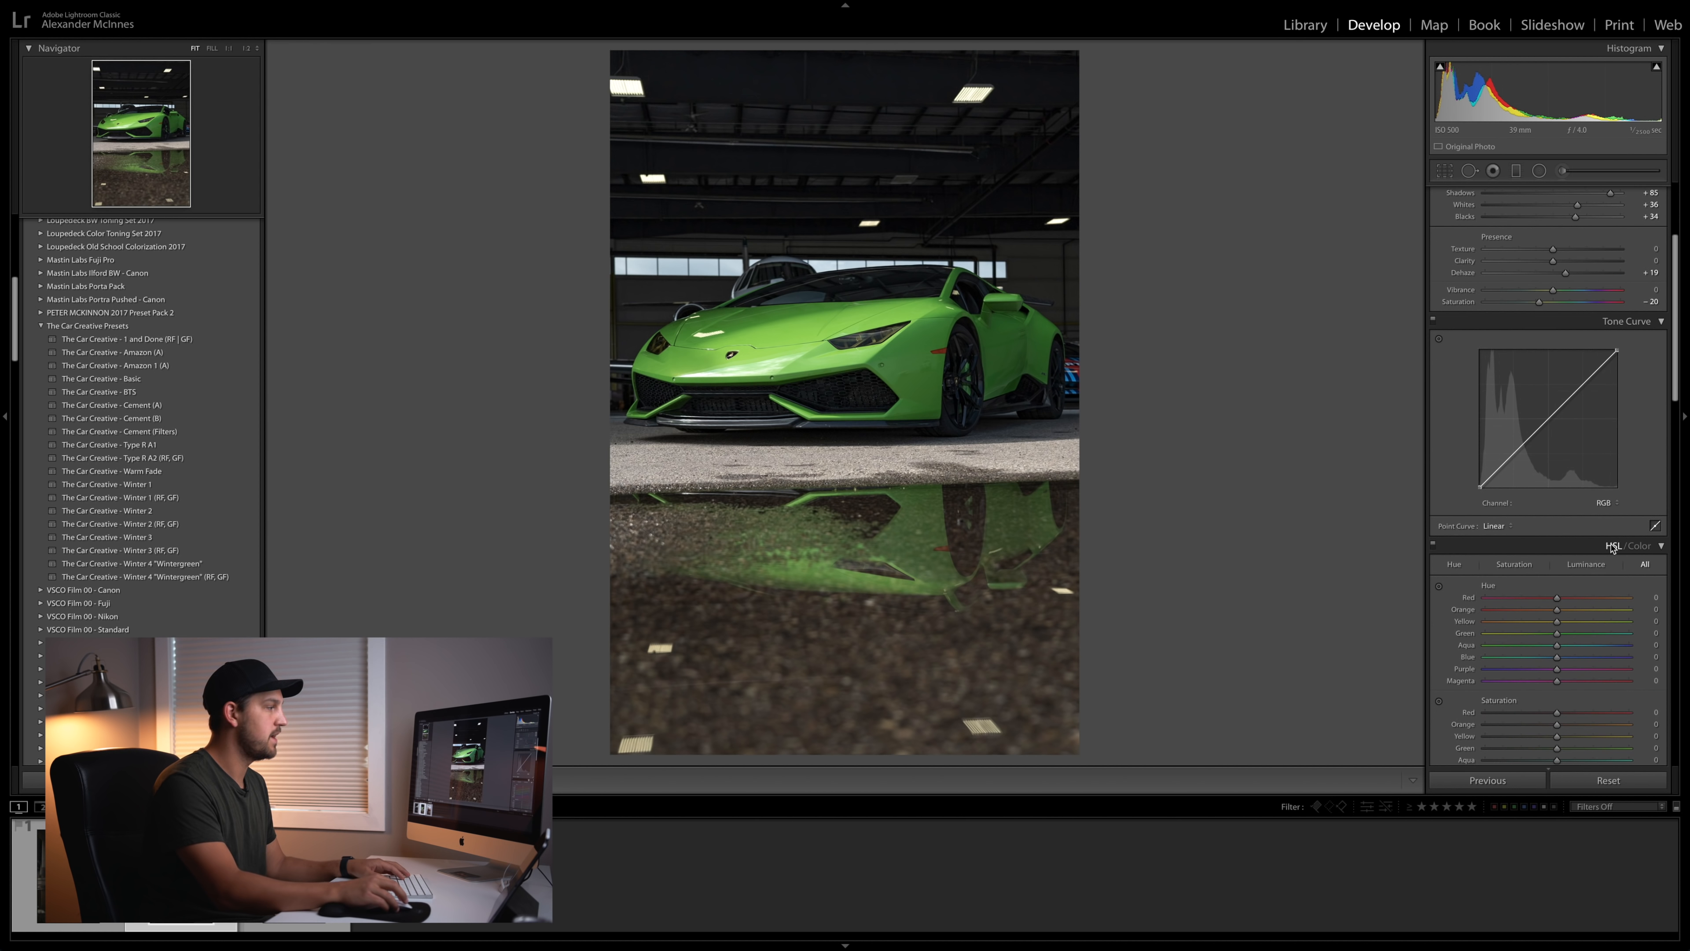
pyautogui.scroll(-3, 1650, 545)
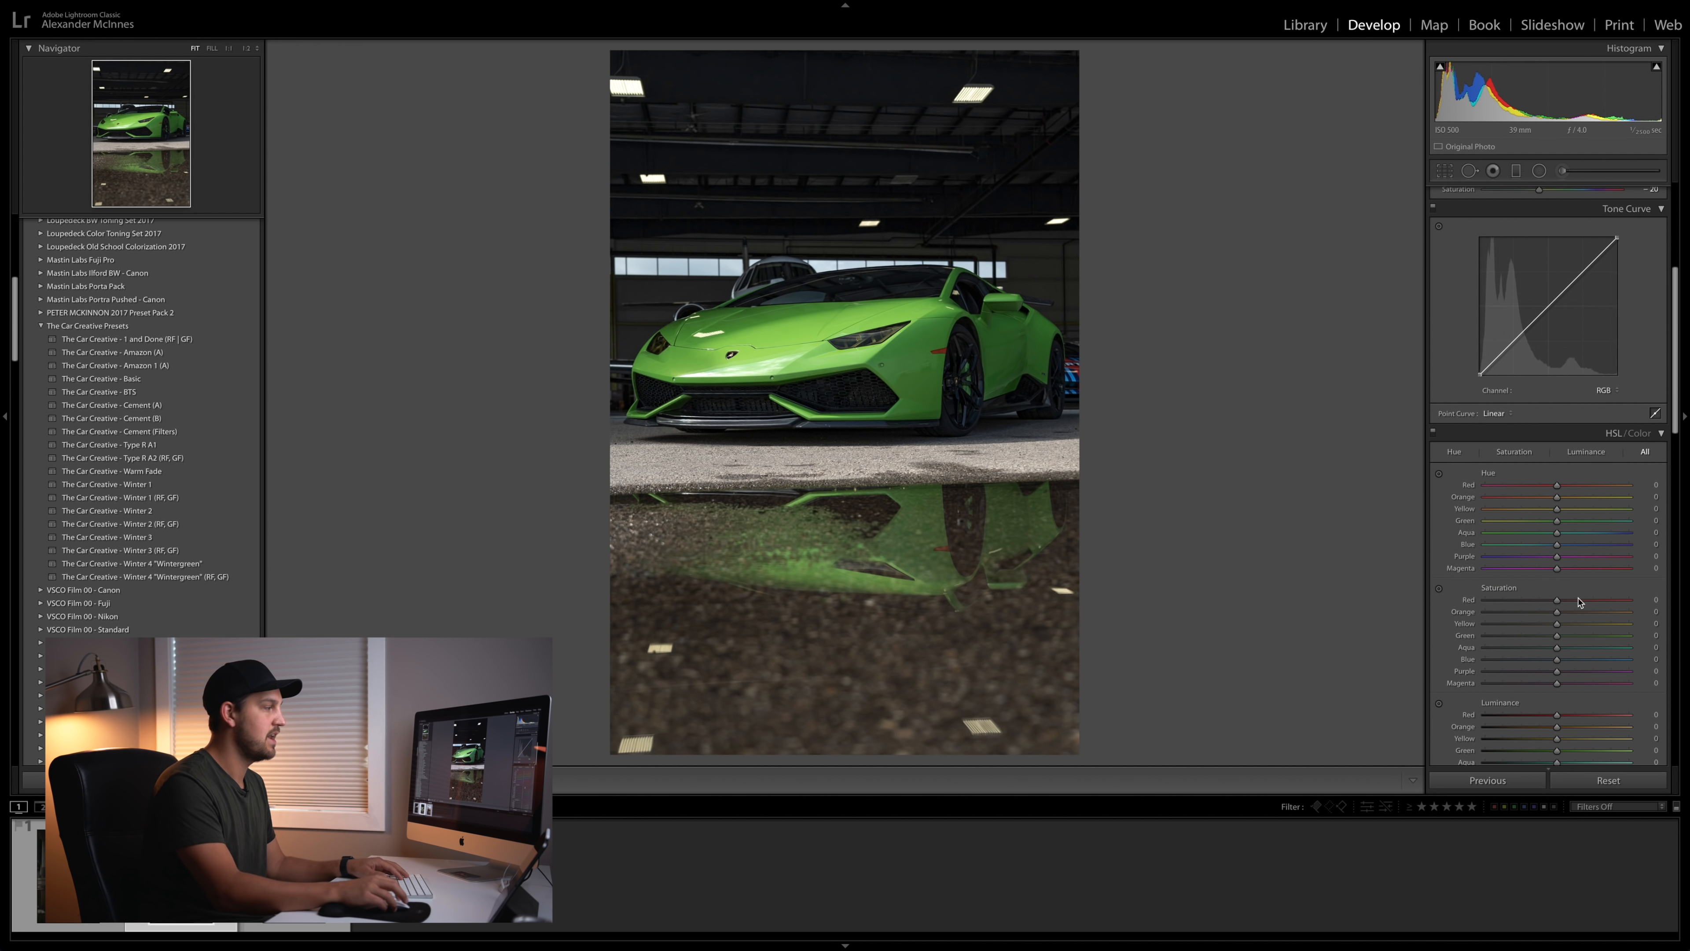
pyautogui.moveTo(1560, 639); pyautogui.dragTo(1584, 639)
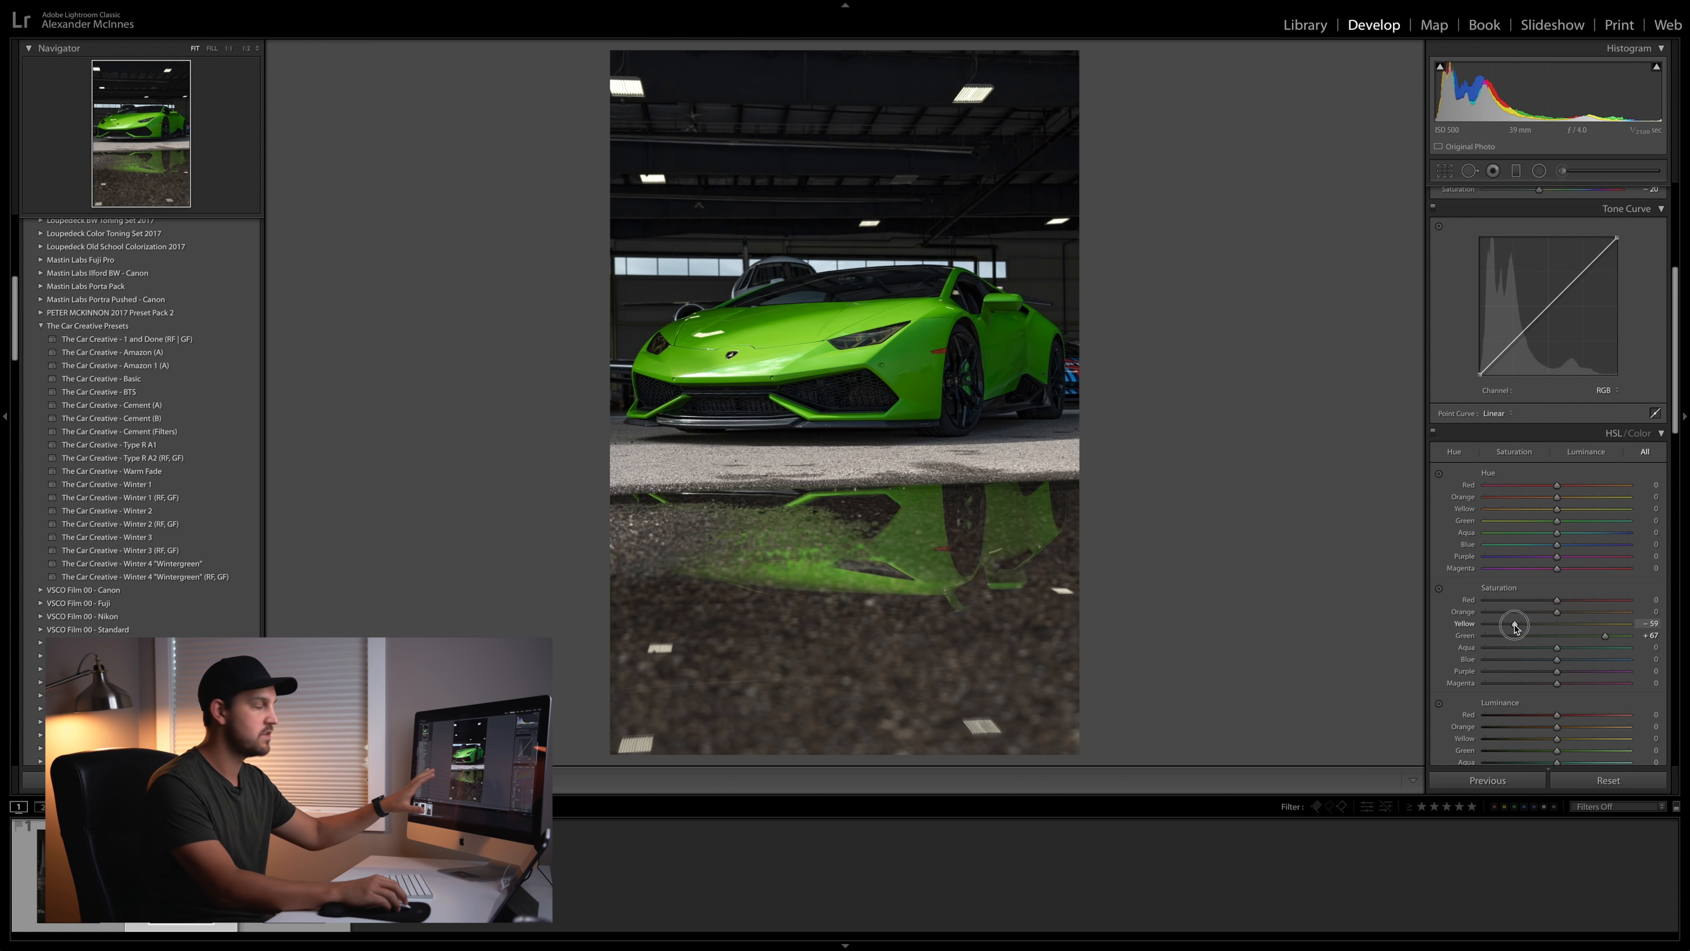
pyautogui.moveTo(1494, 626)
pyautogui.mouseDown()
pyautogui.moveTo(1547, 624)
pyautogui.moveTo(1522, 626)
pyautogui.mouseUp()
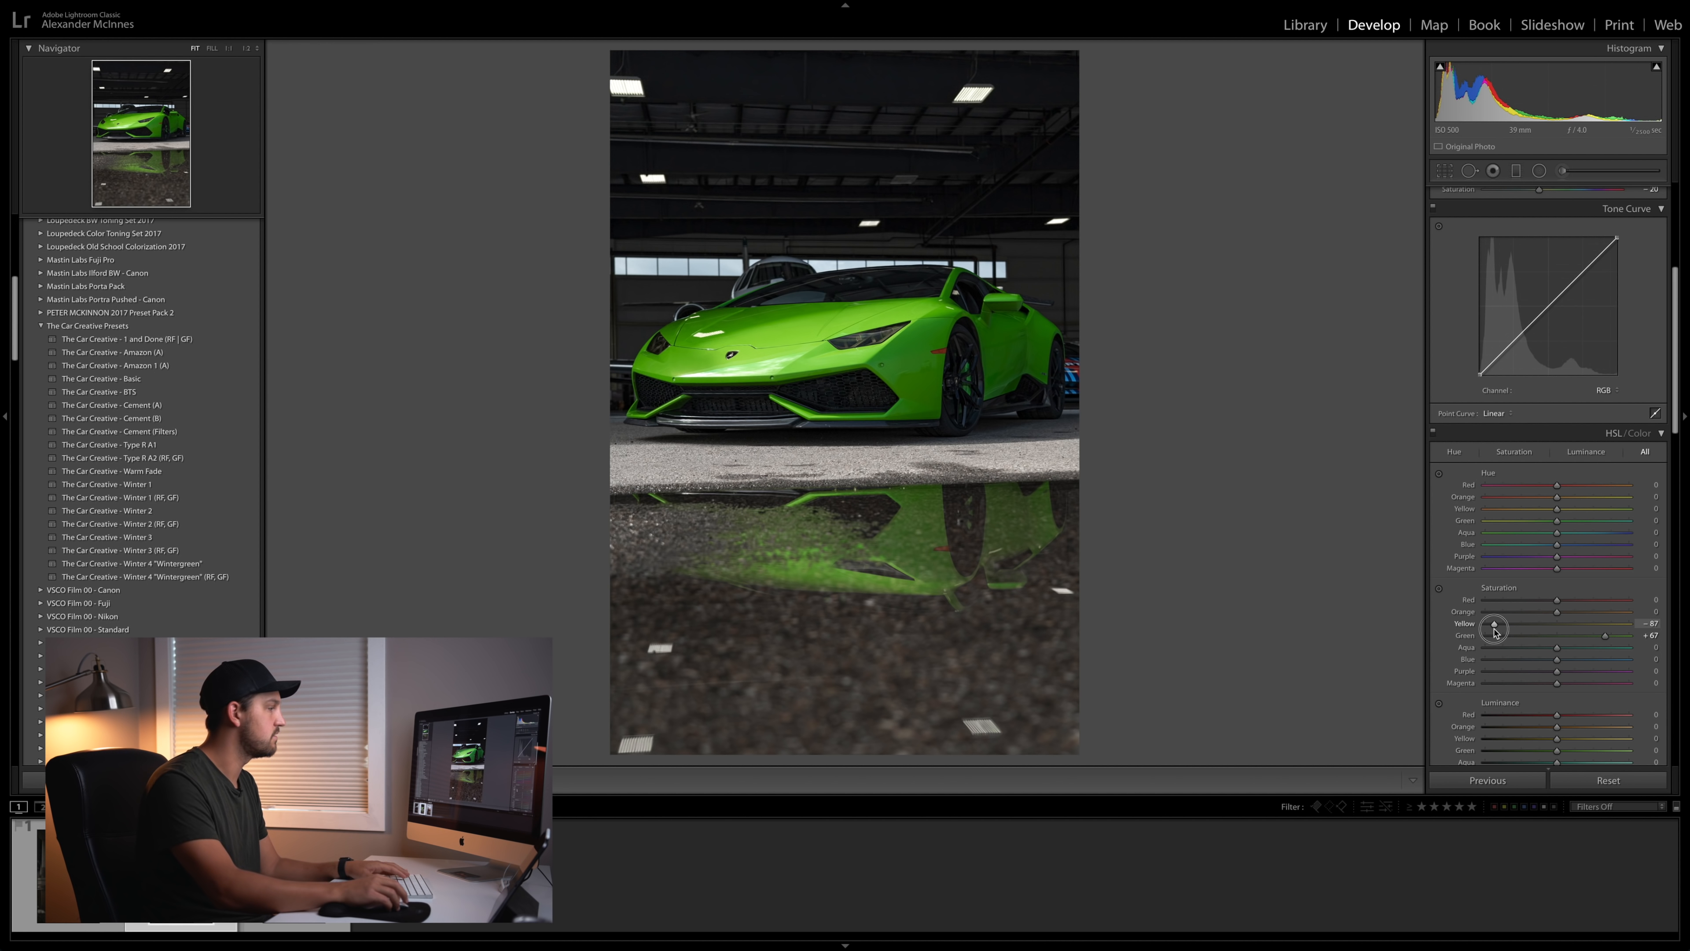
pyautogui.moveTo(1494, 631); pyautogui.dragTo(1493, 631)
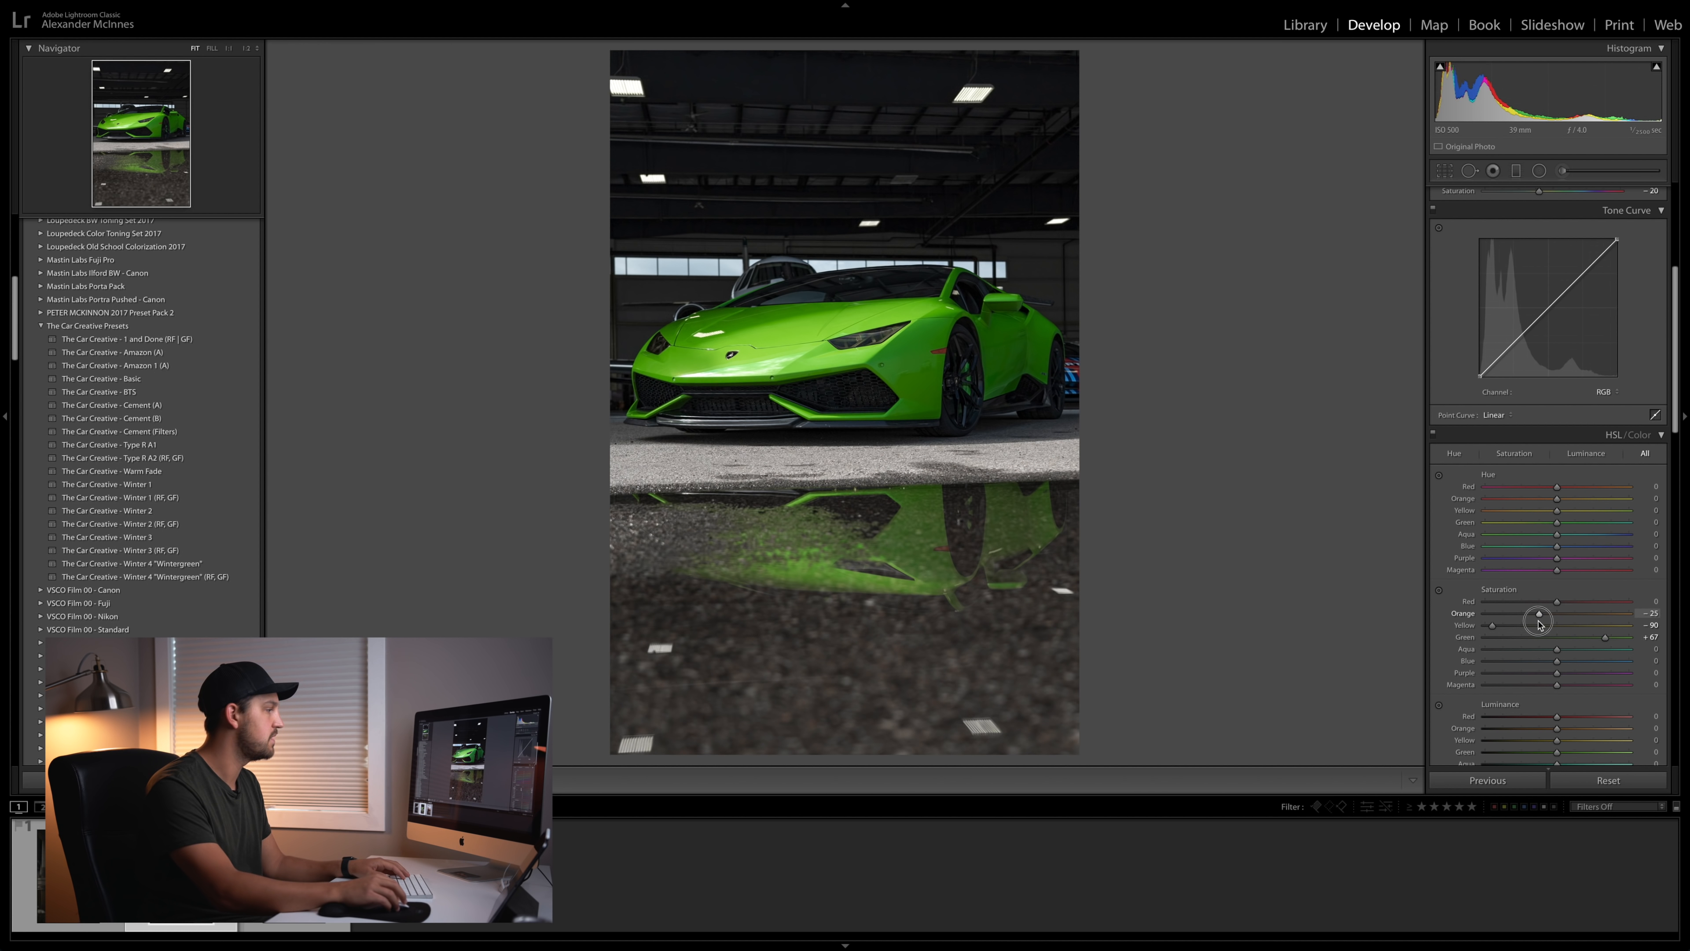
pyautogui.moveTo(1539, 623); pyautogui.dragTo(1537, 624)
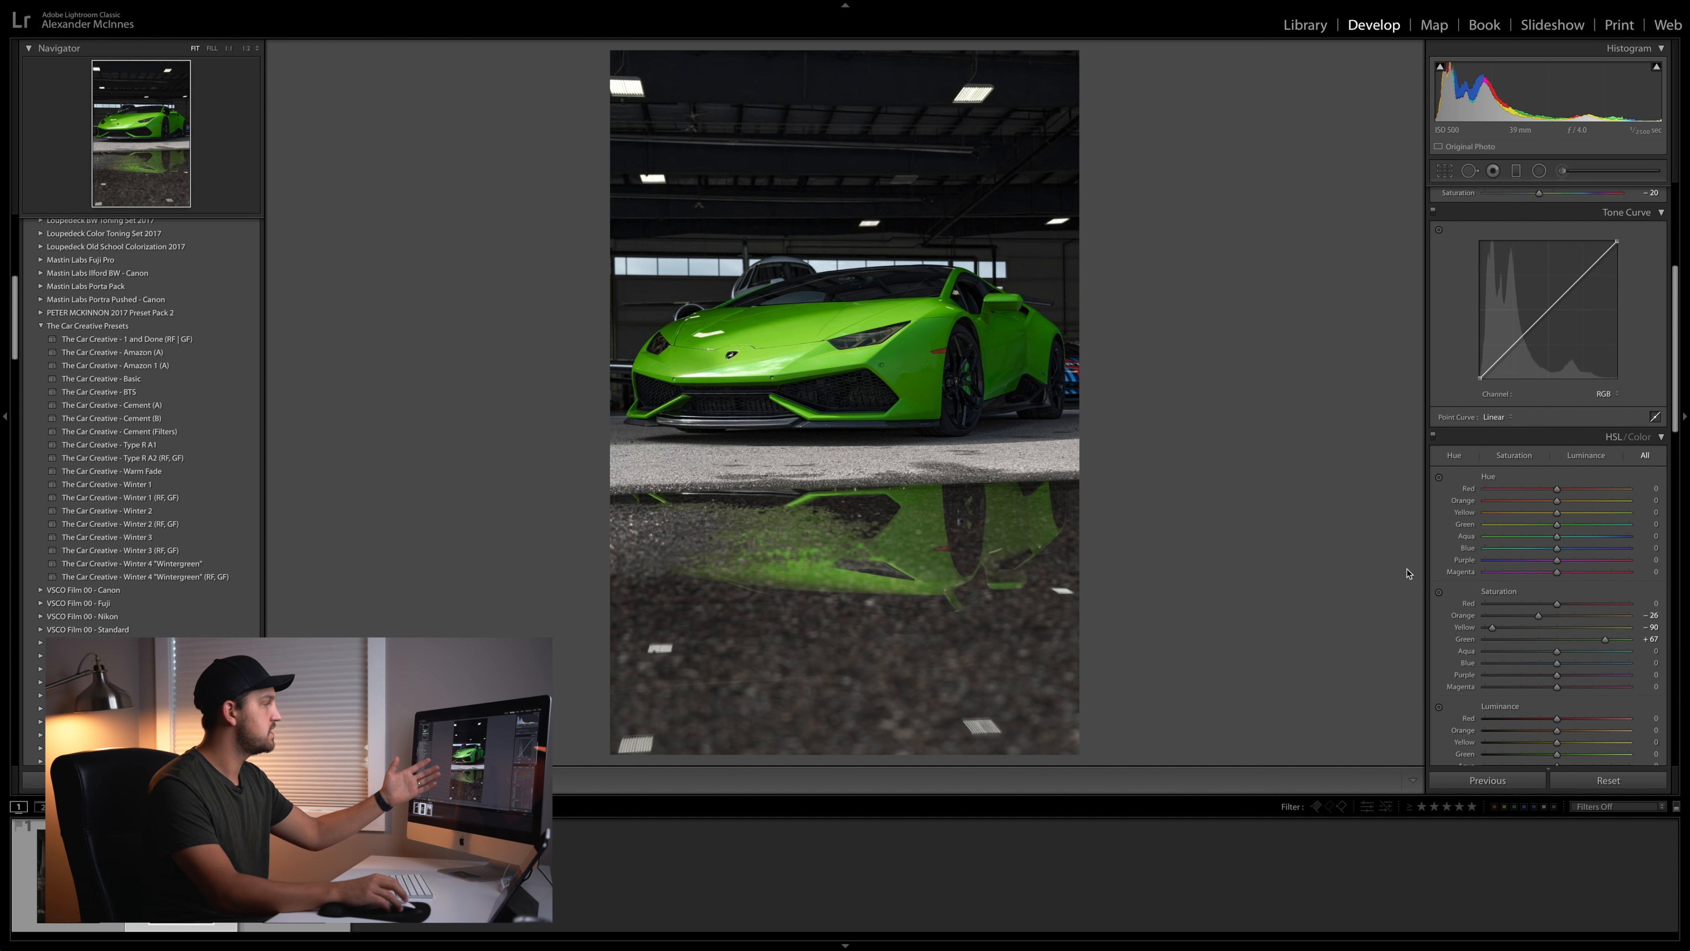
# Step: Set the HSL saturation of Aqua to −77 and Blue to −59, and raise the Green luminance slightly
pyautogui.click(979, 399)
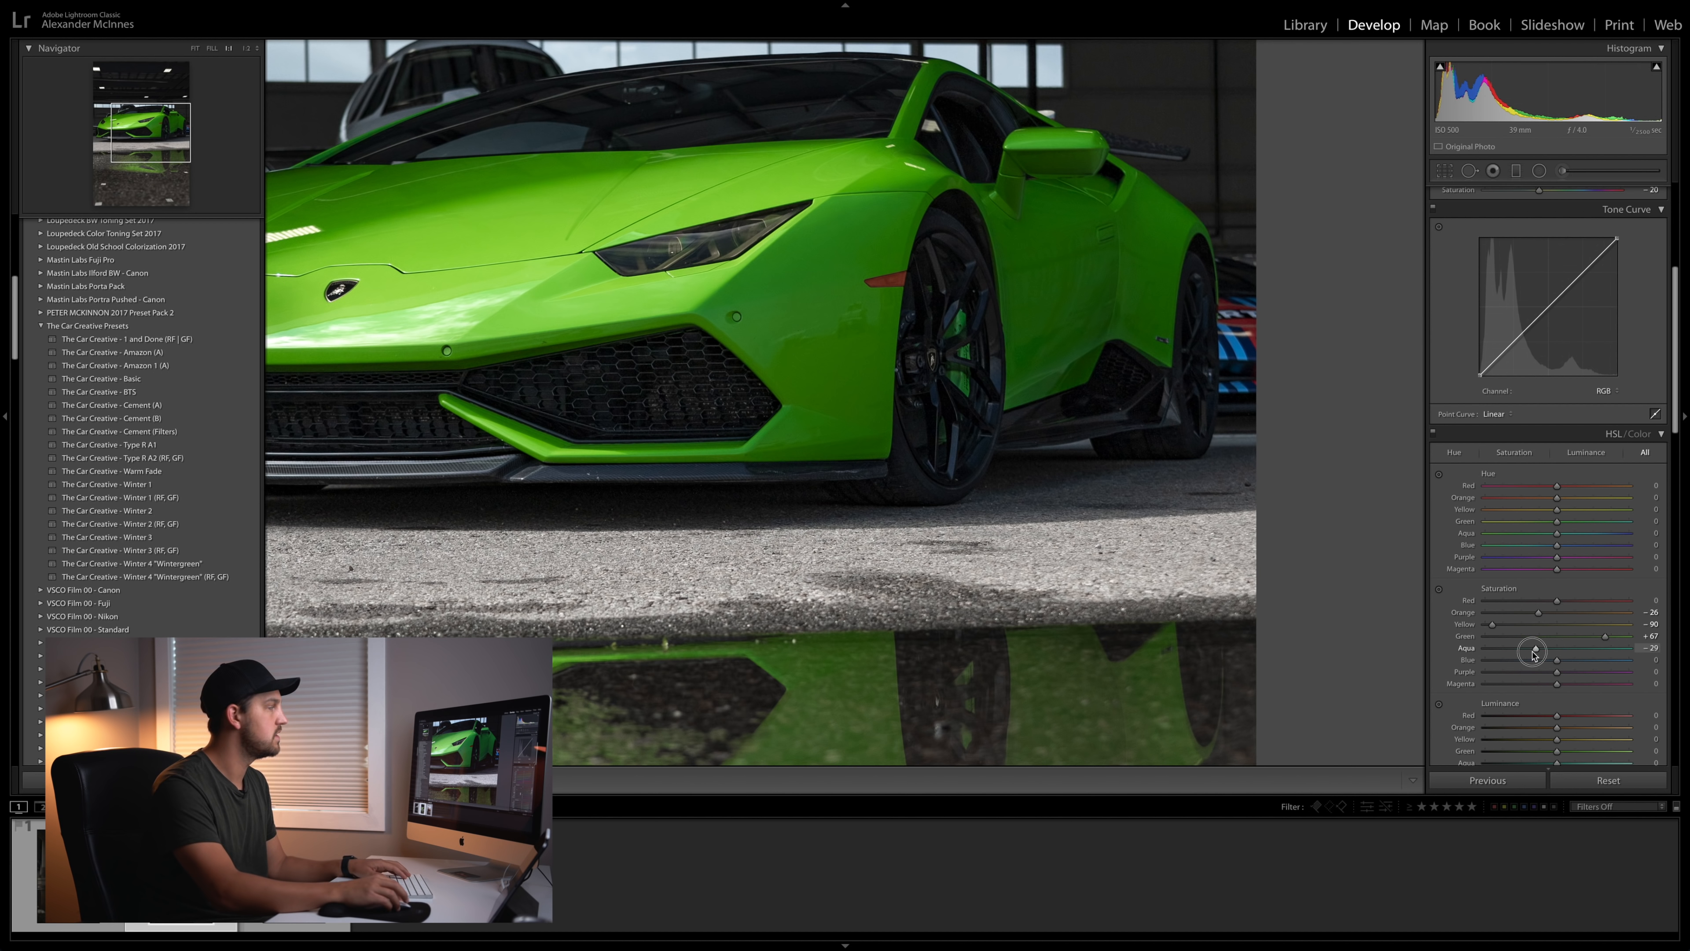
pyautogui.scroll(1, 1531, 663)
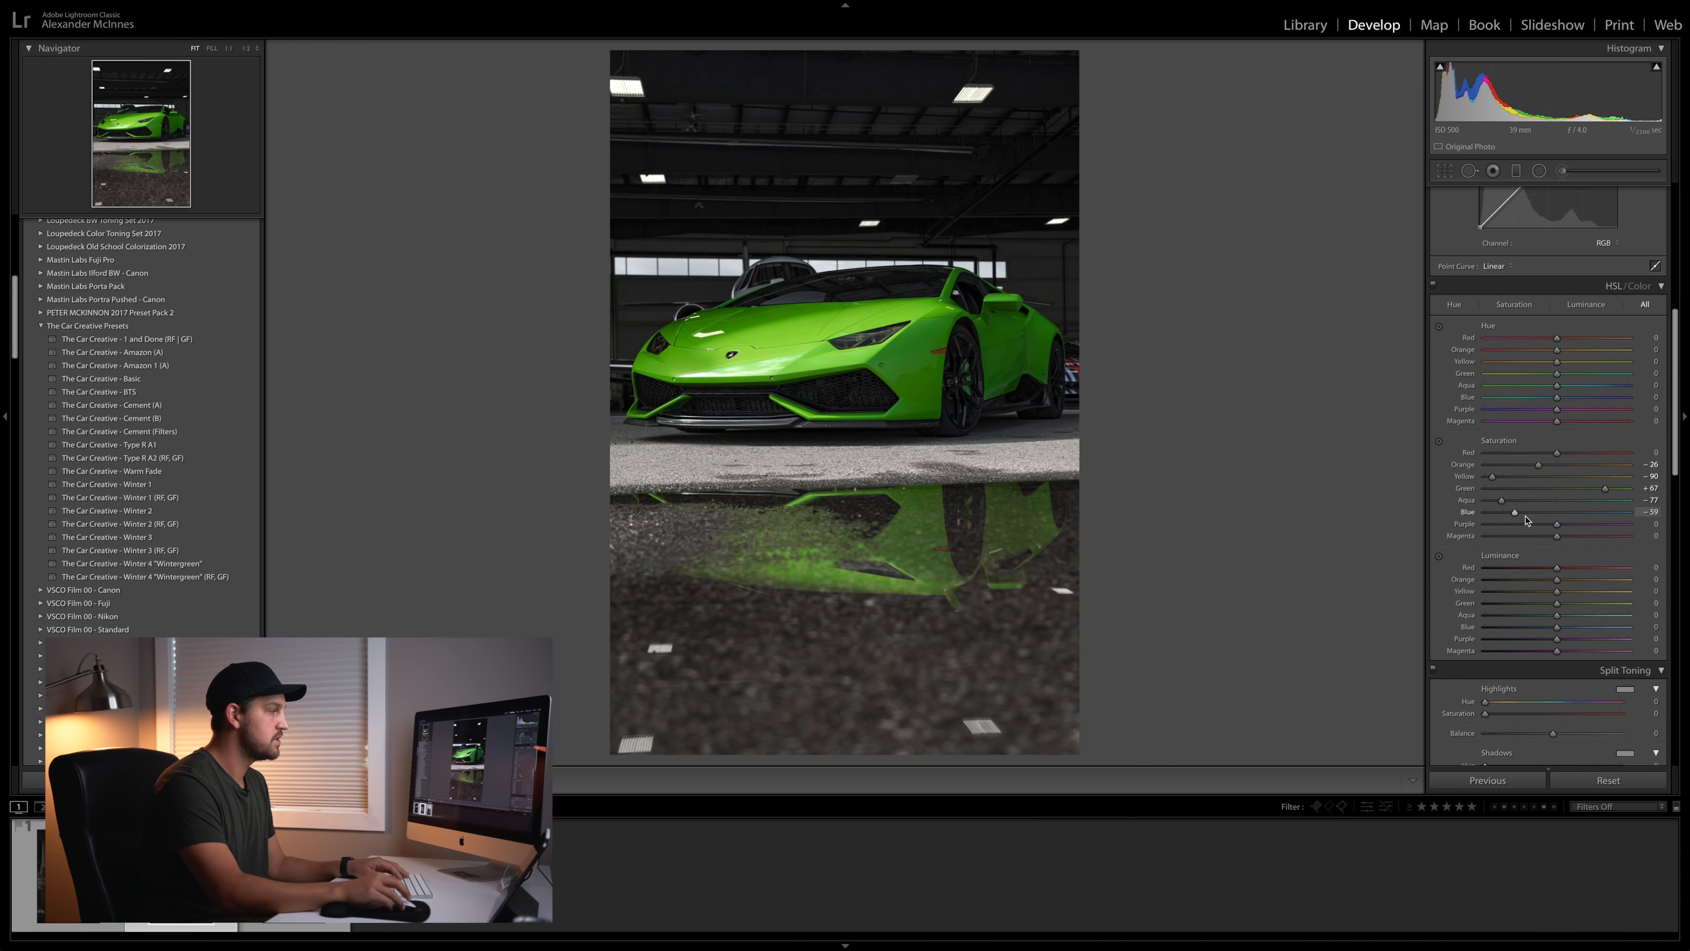
pyautogui.scroll(-1, 1560, 599)
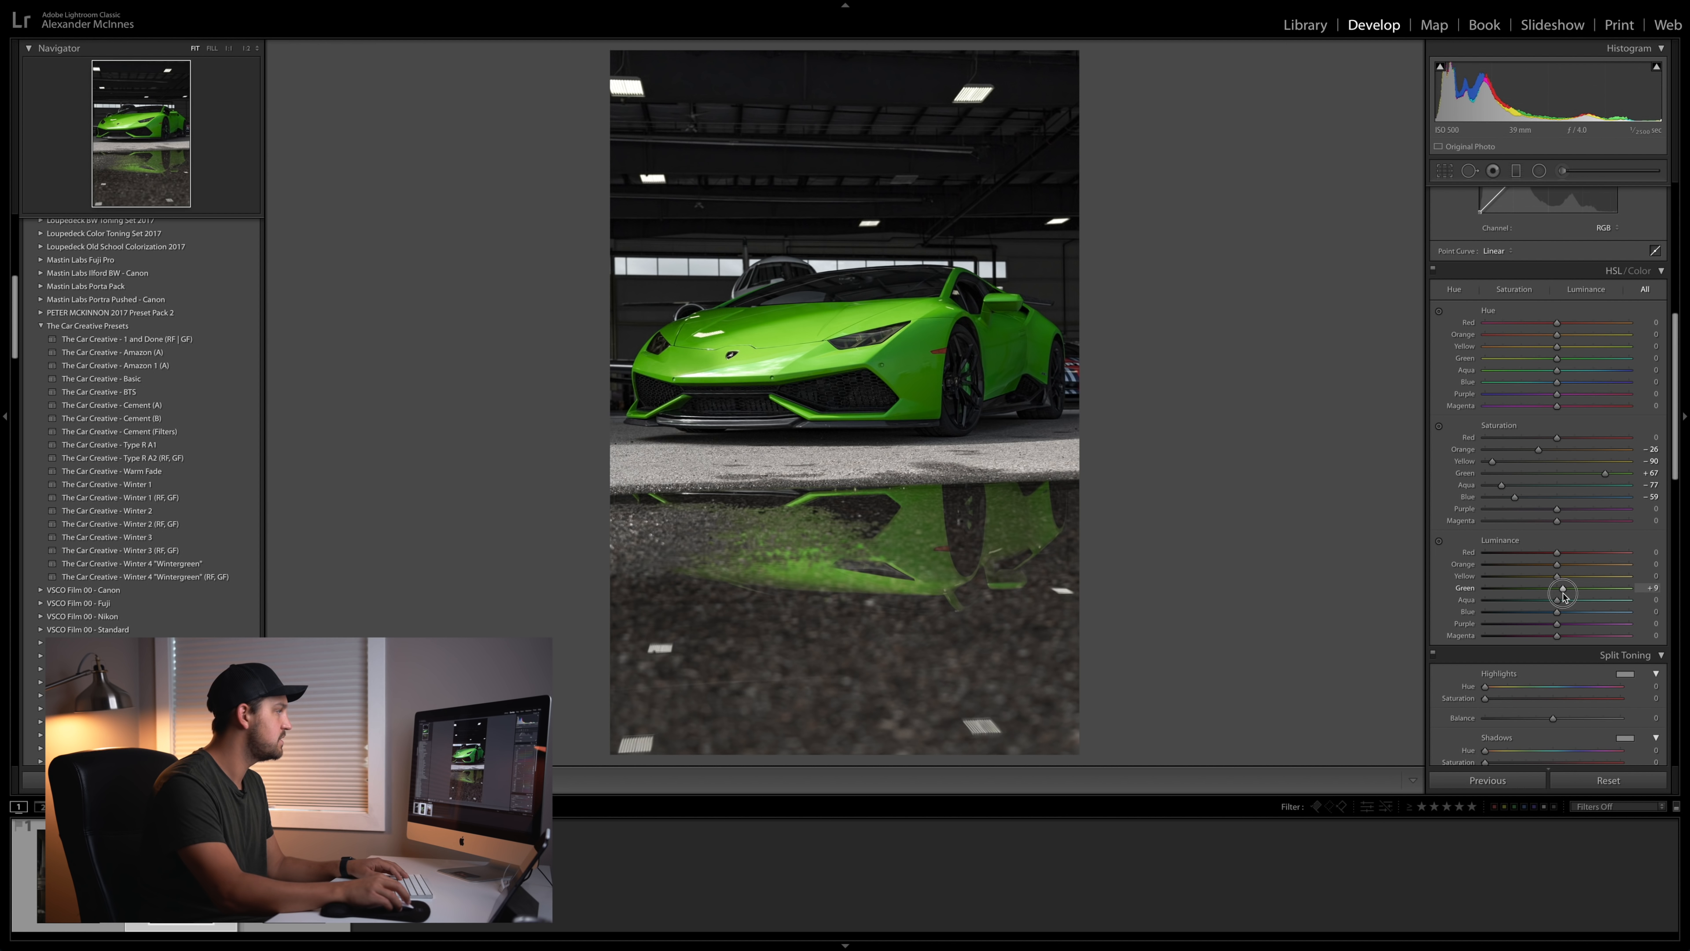
pyautogui.moveTo(1565, 593); pyautogui.dragTo(1564, 594)
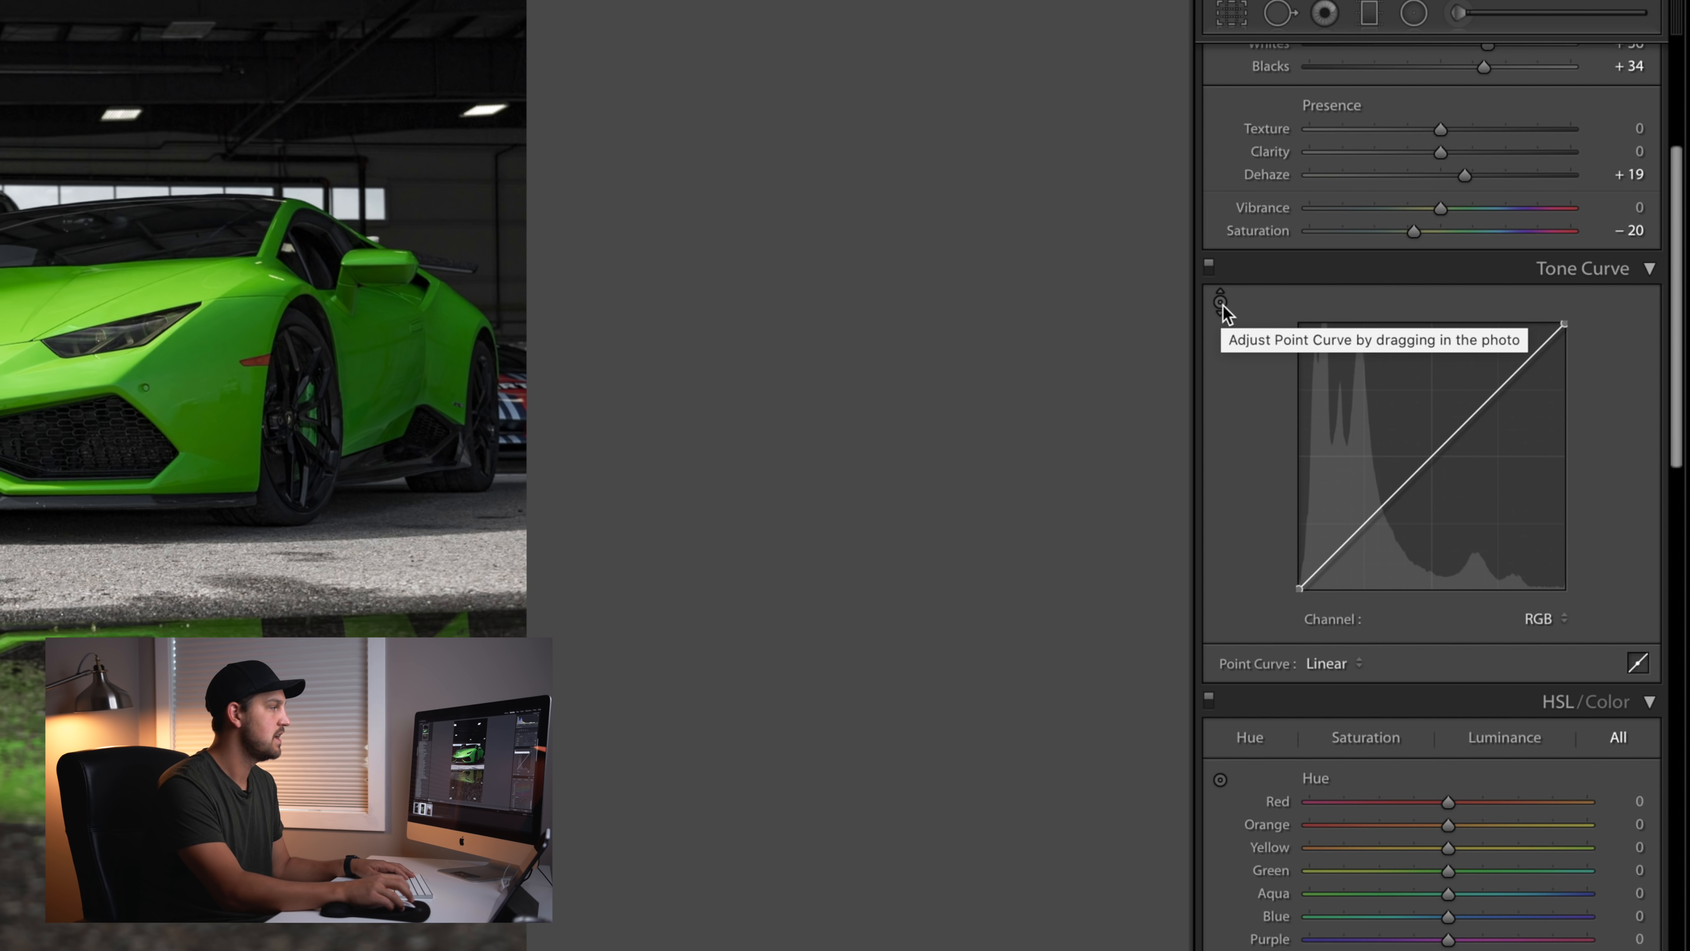
# Step: Shape the RGB point curve with shadow, midtone and highlight points, pulling the shadows and highlights slightly down
pyautogui.click(1221, 304)
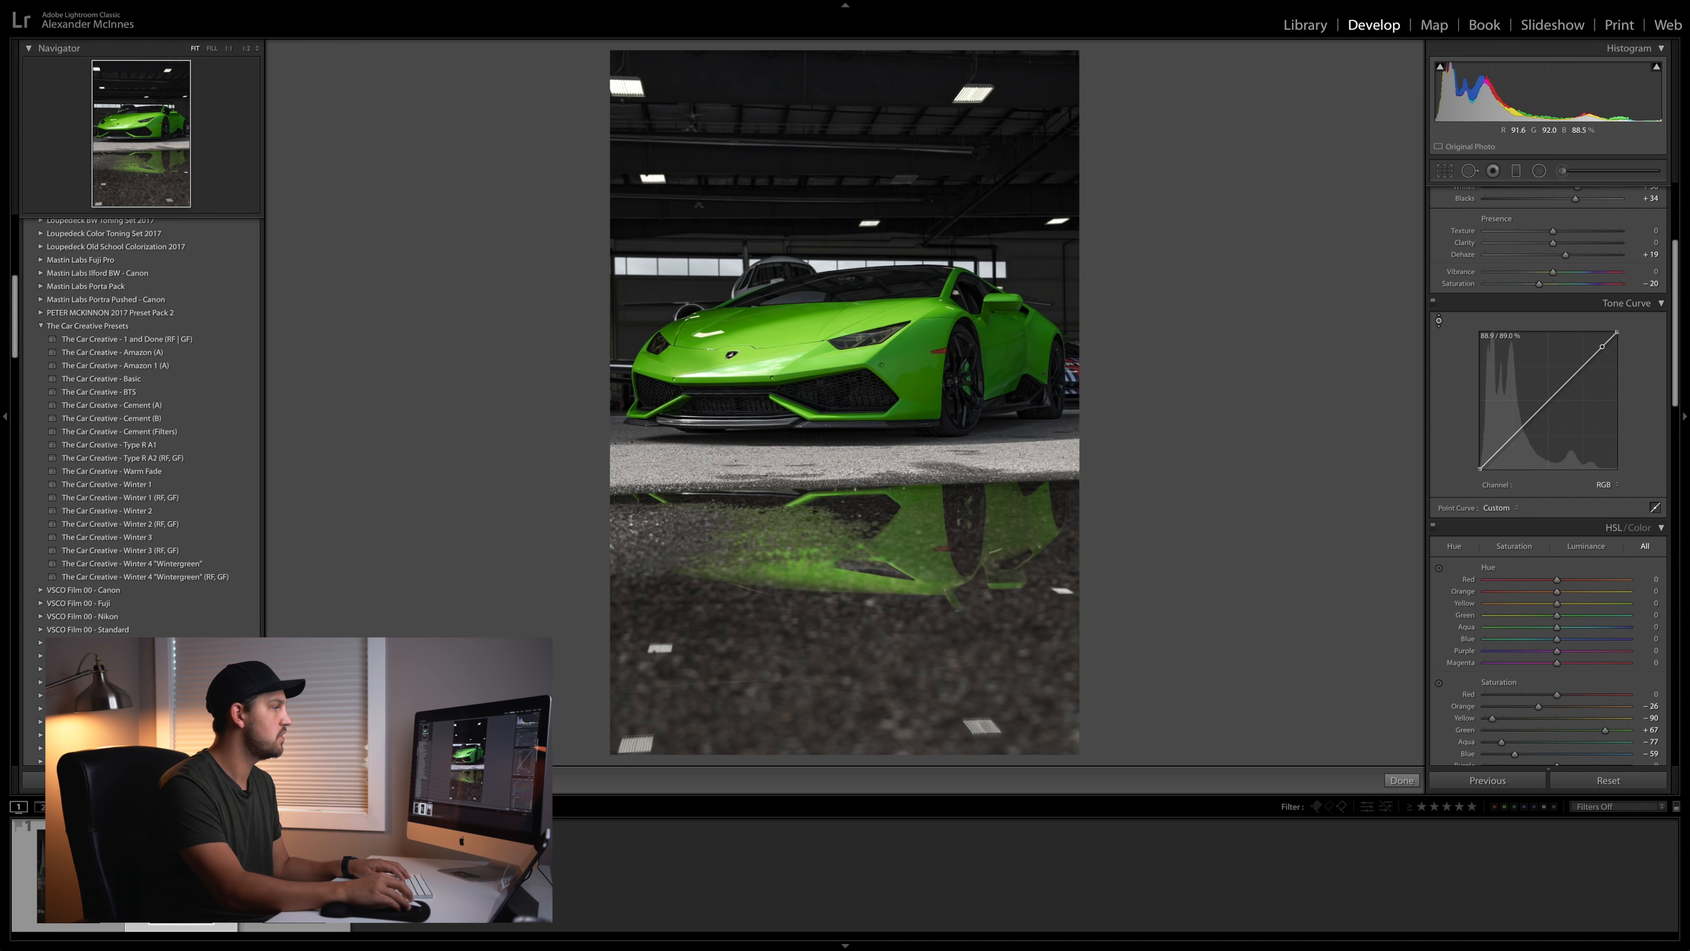
pyautogui.moveTo(973, 93)
pyautogui.mouseDown()
pyautogui.moveTo(974, 120)
pyautogui.moveTo(974, 104)
pyautogui.mouseUp()
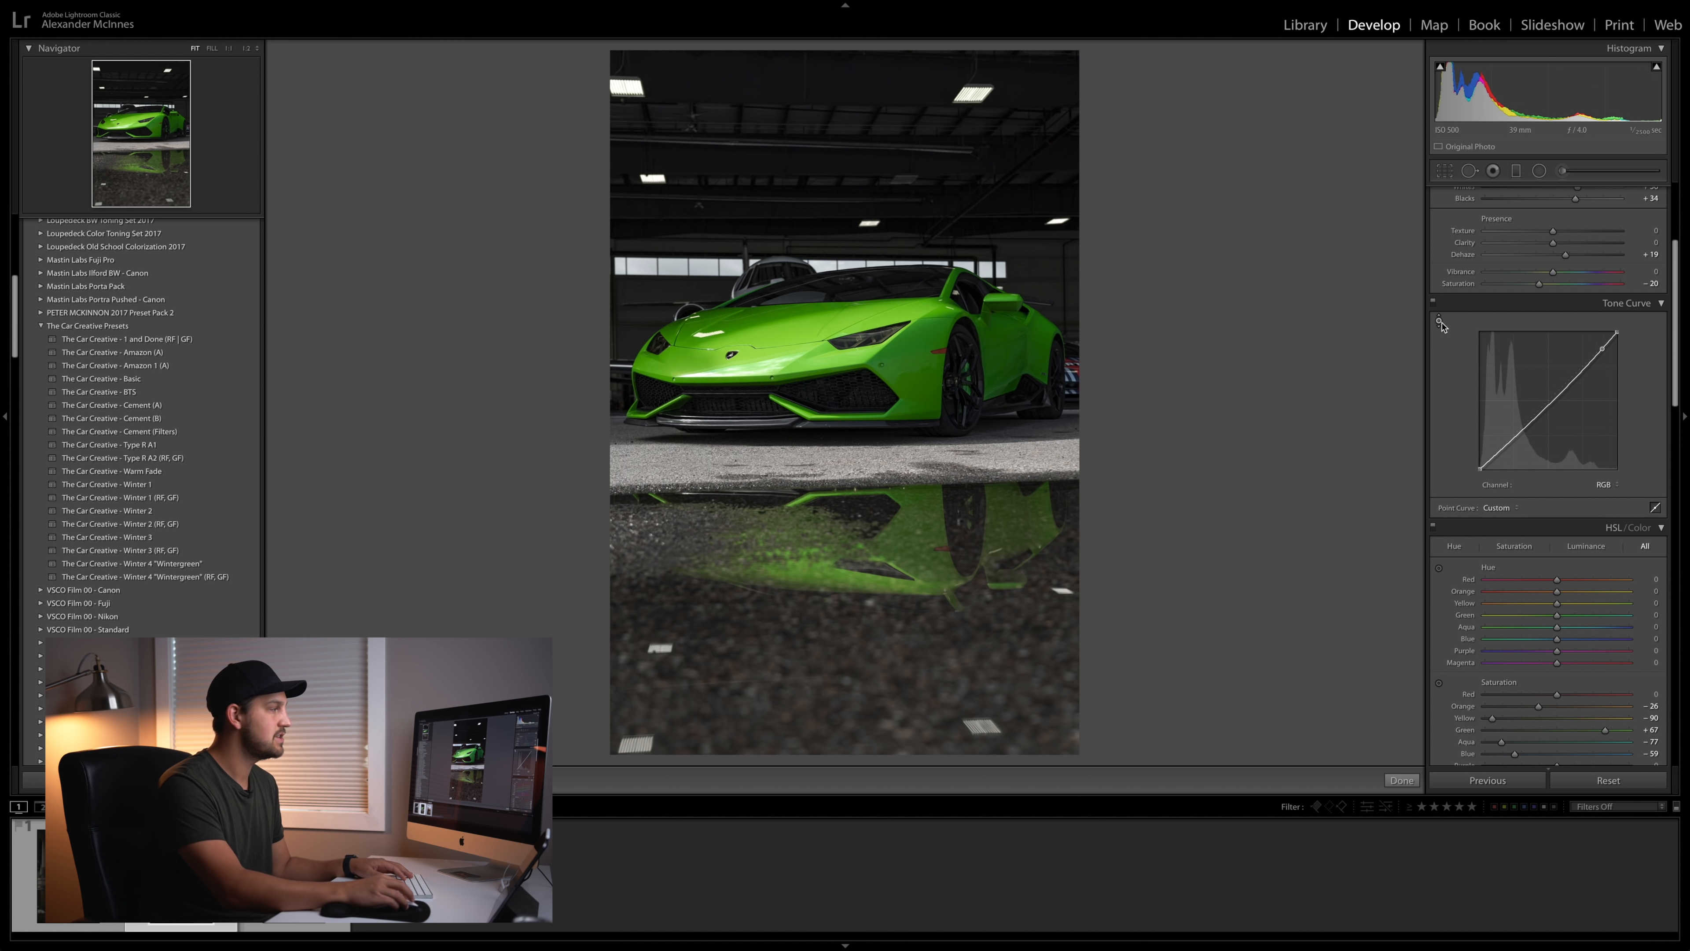
pyautogui.moveTo(1485, 464); pyautogui.dragTo(1486, 462)
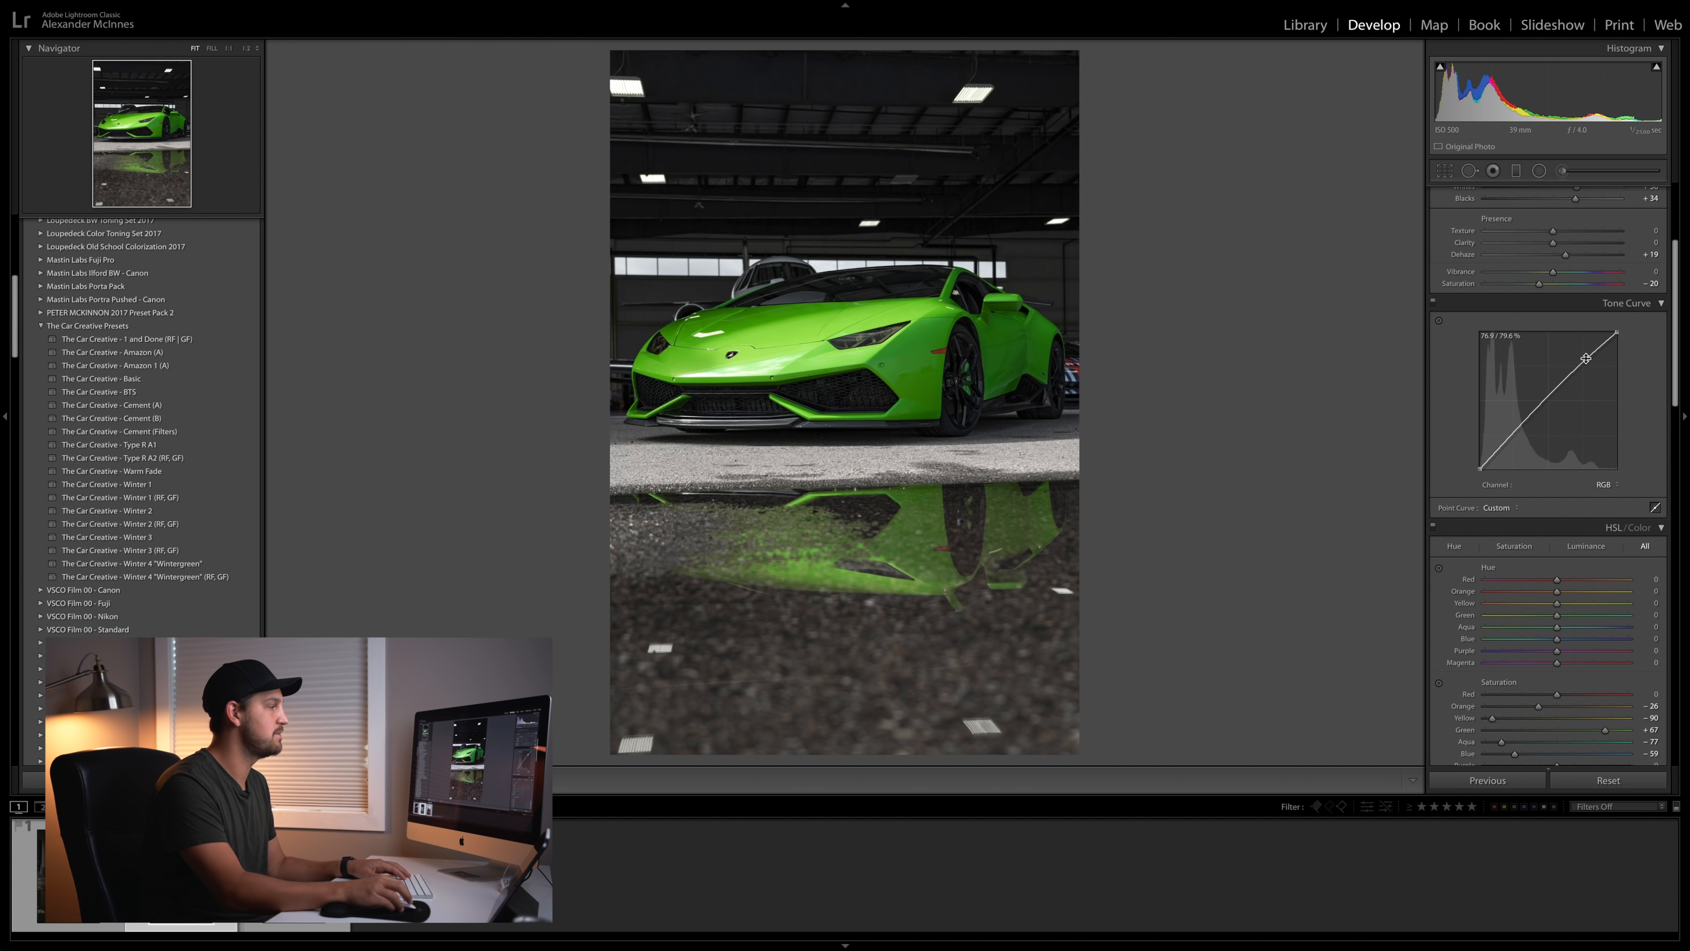
pyautogui.moveTo(1587, 363); pyautogui.dragTo(1587, 368)
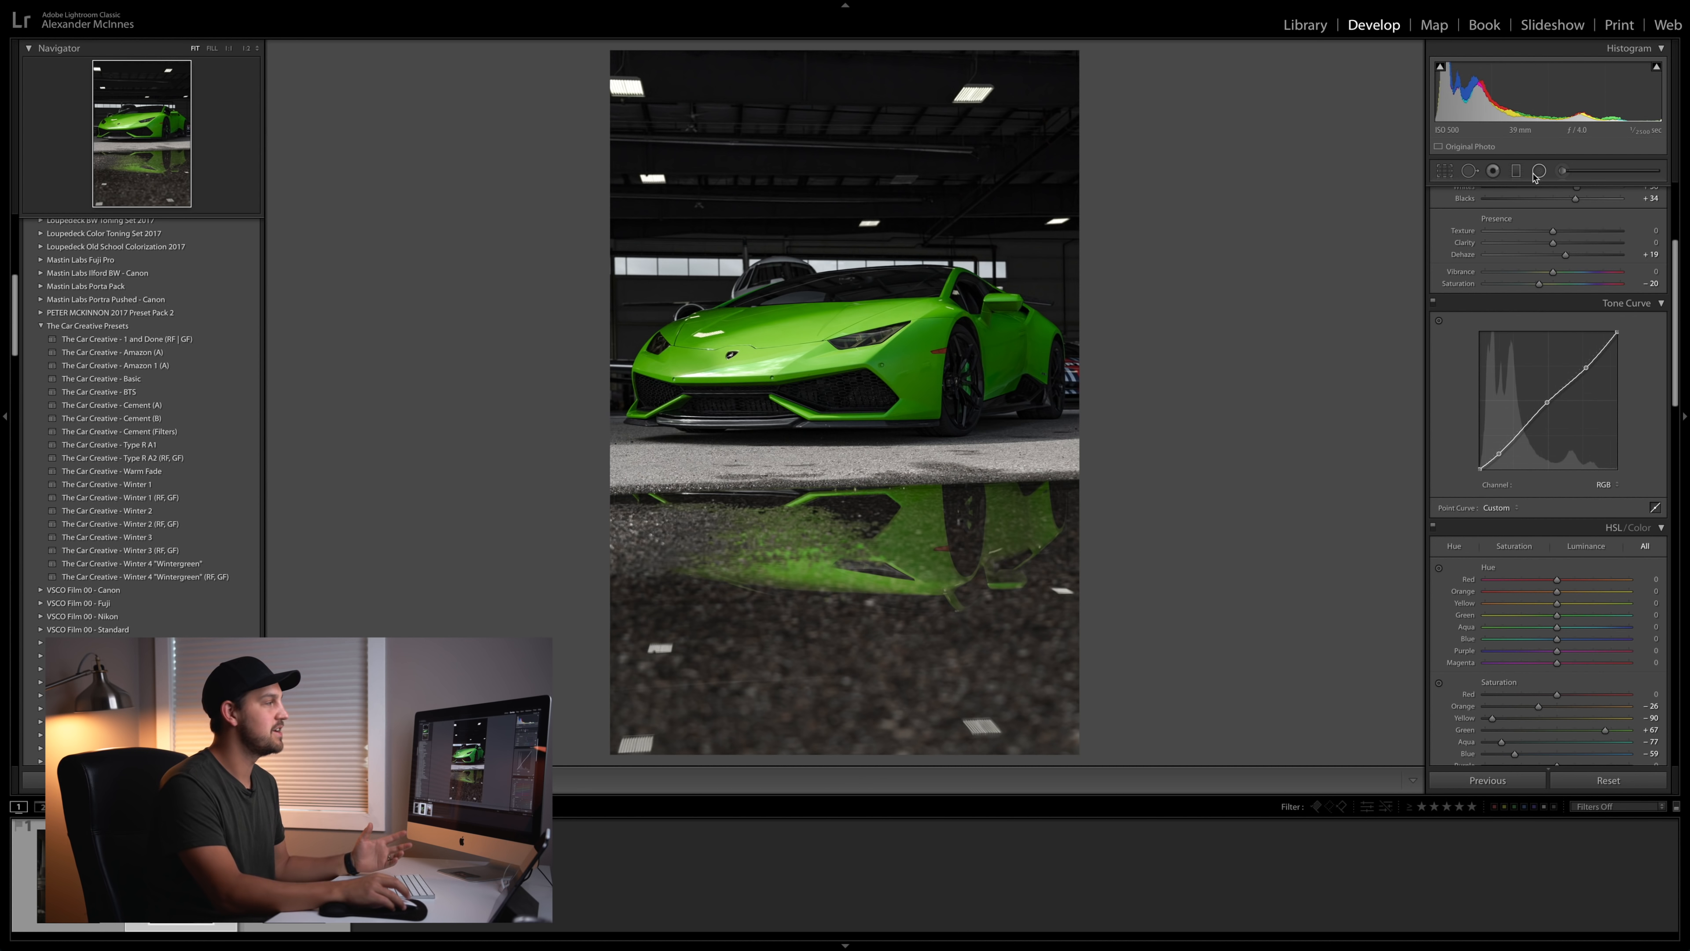
# Step: Reset the Radial Filter effect settings and draw a wide inverted ellipse over the car's reflection in the puddle
pyautogui.click(1541, 170)
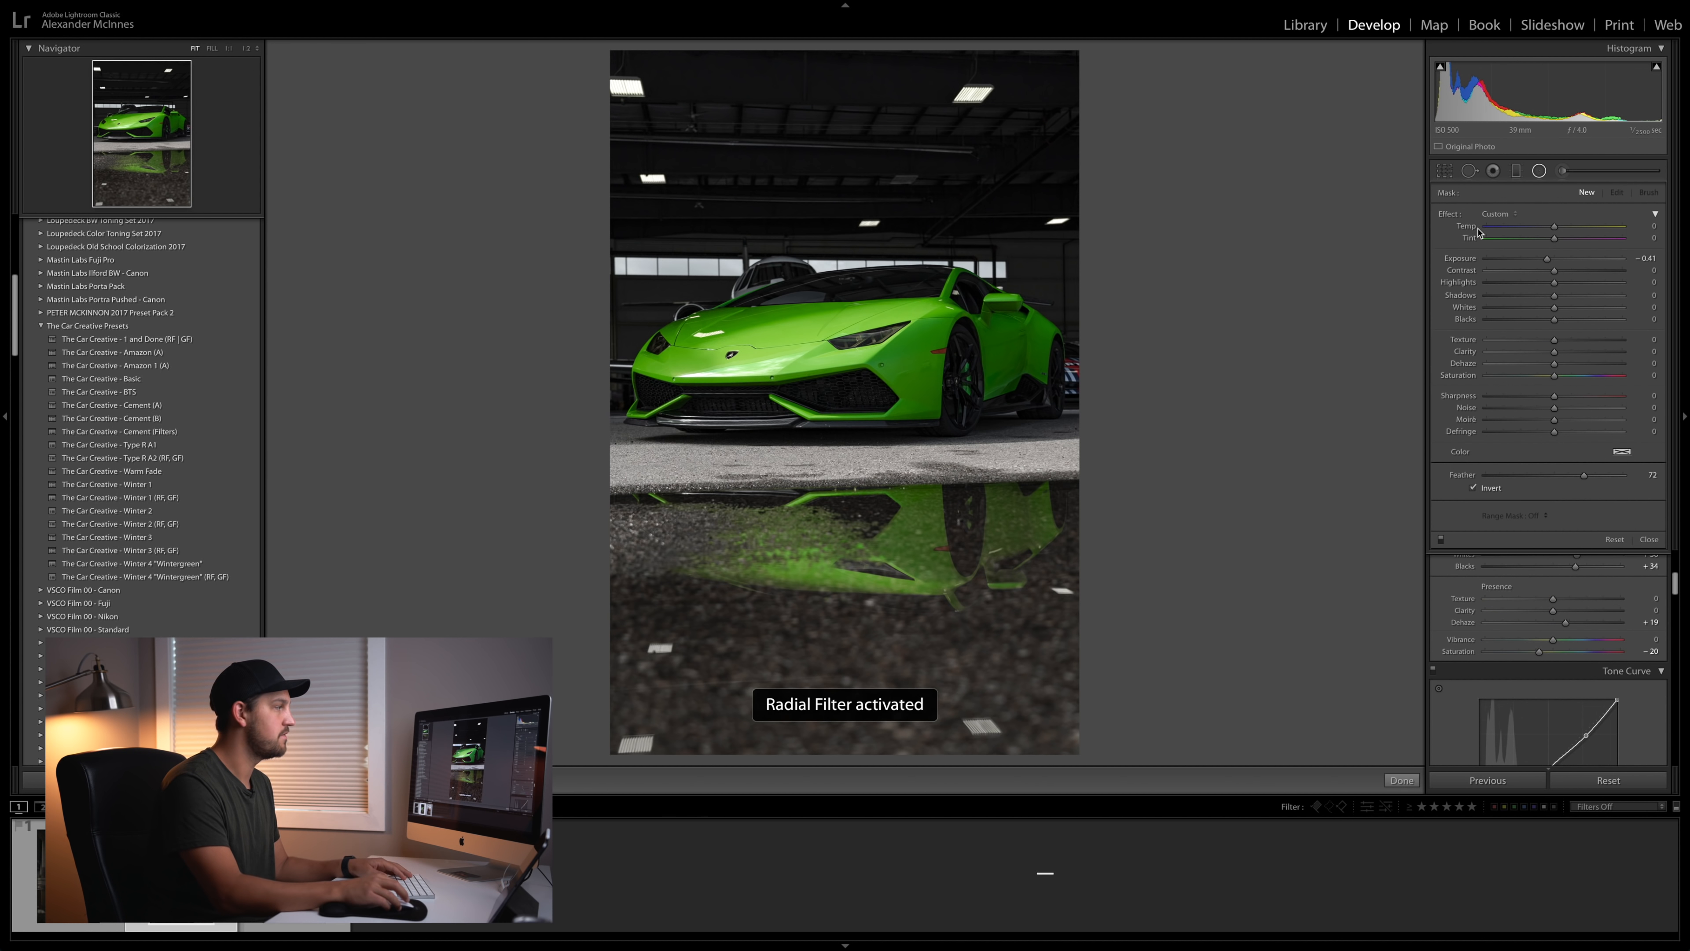
pyautogui.press('alt')
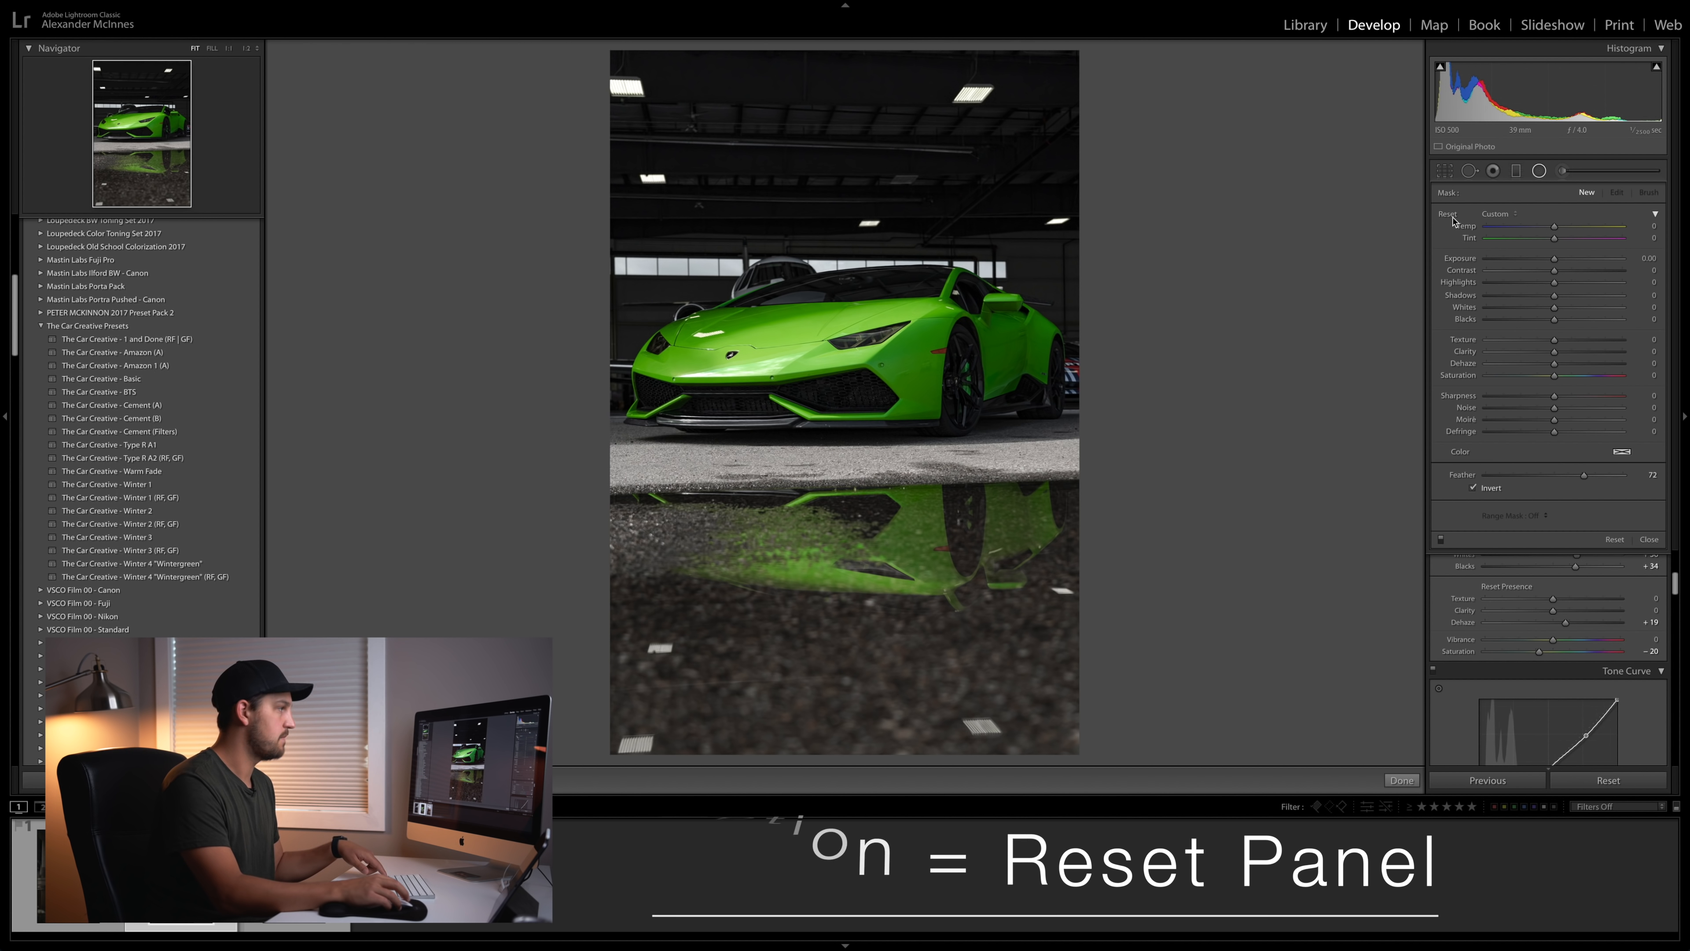
pyautogui.press('alt')
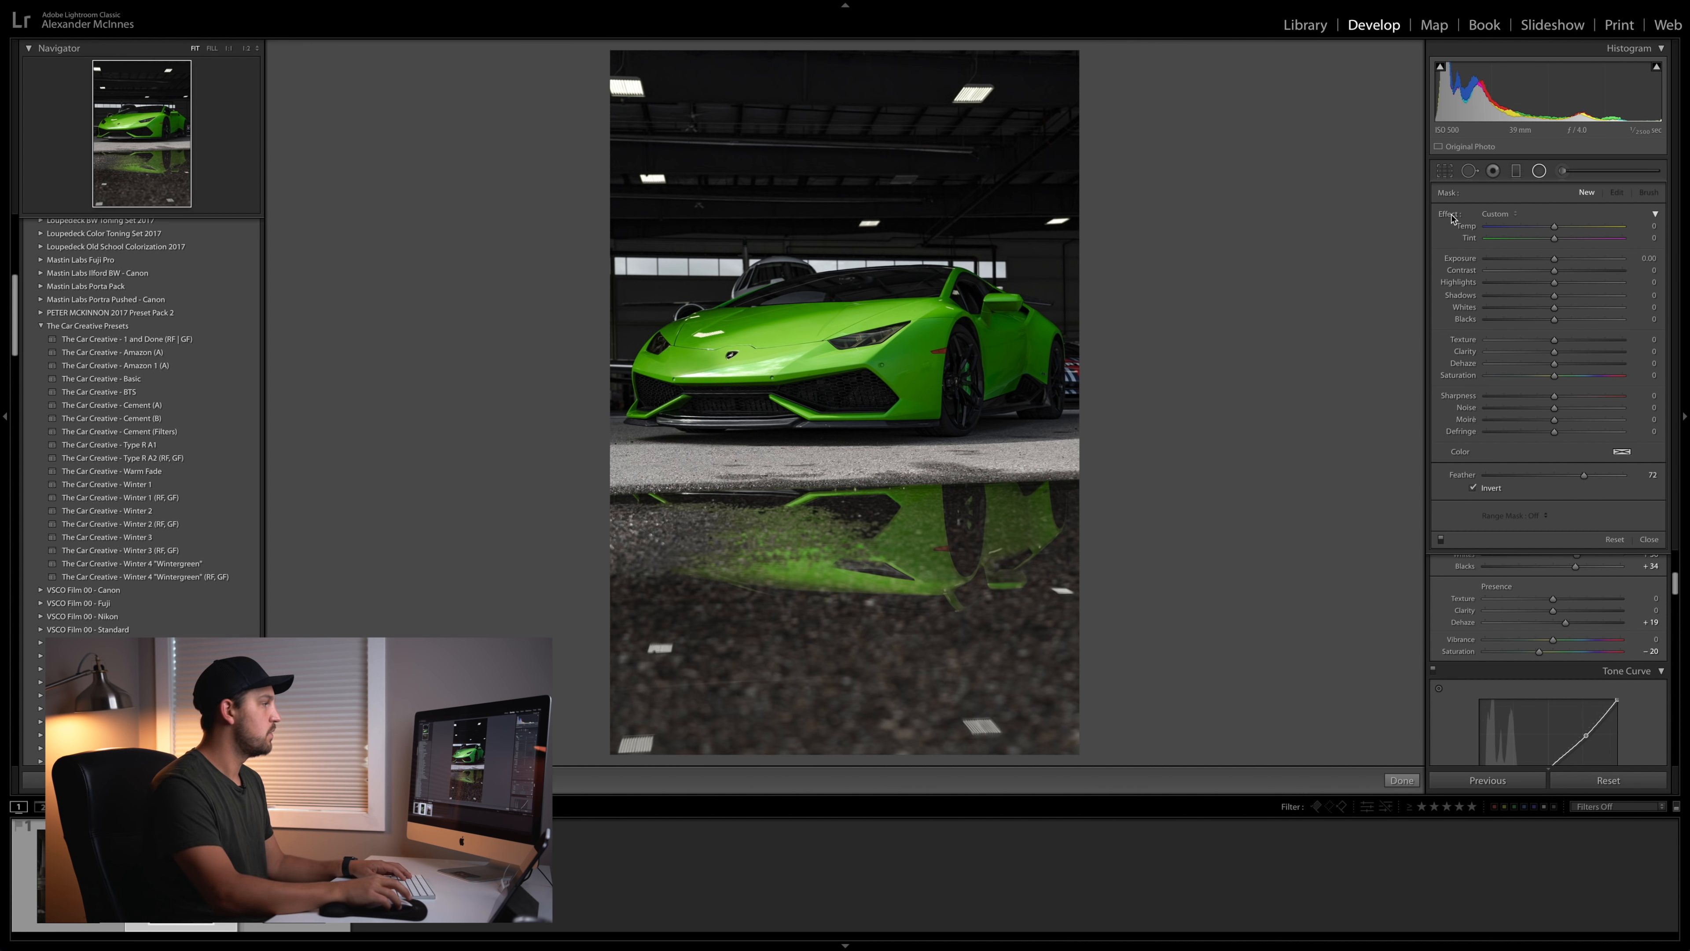
pyautogui.moveTo(1022, 527); pyautogui.dragTo(1132, 450)
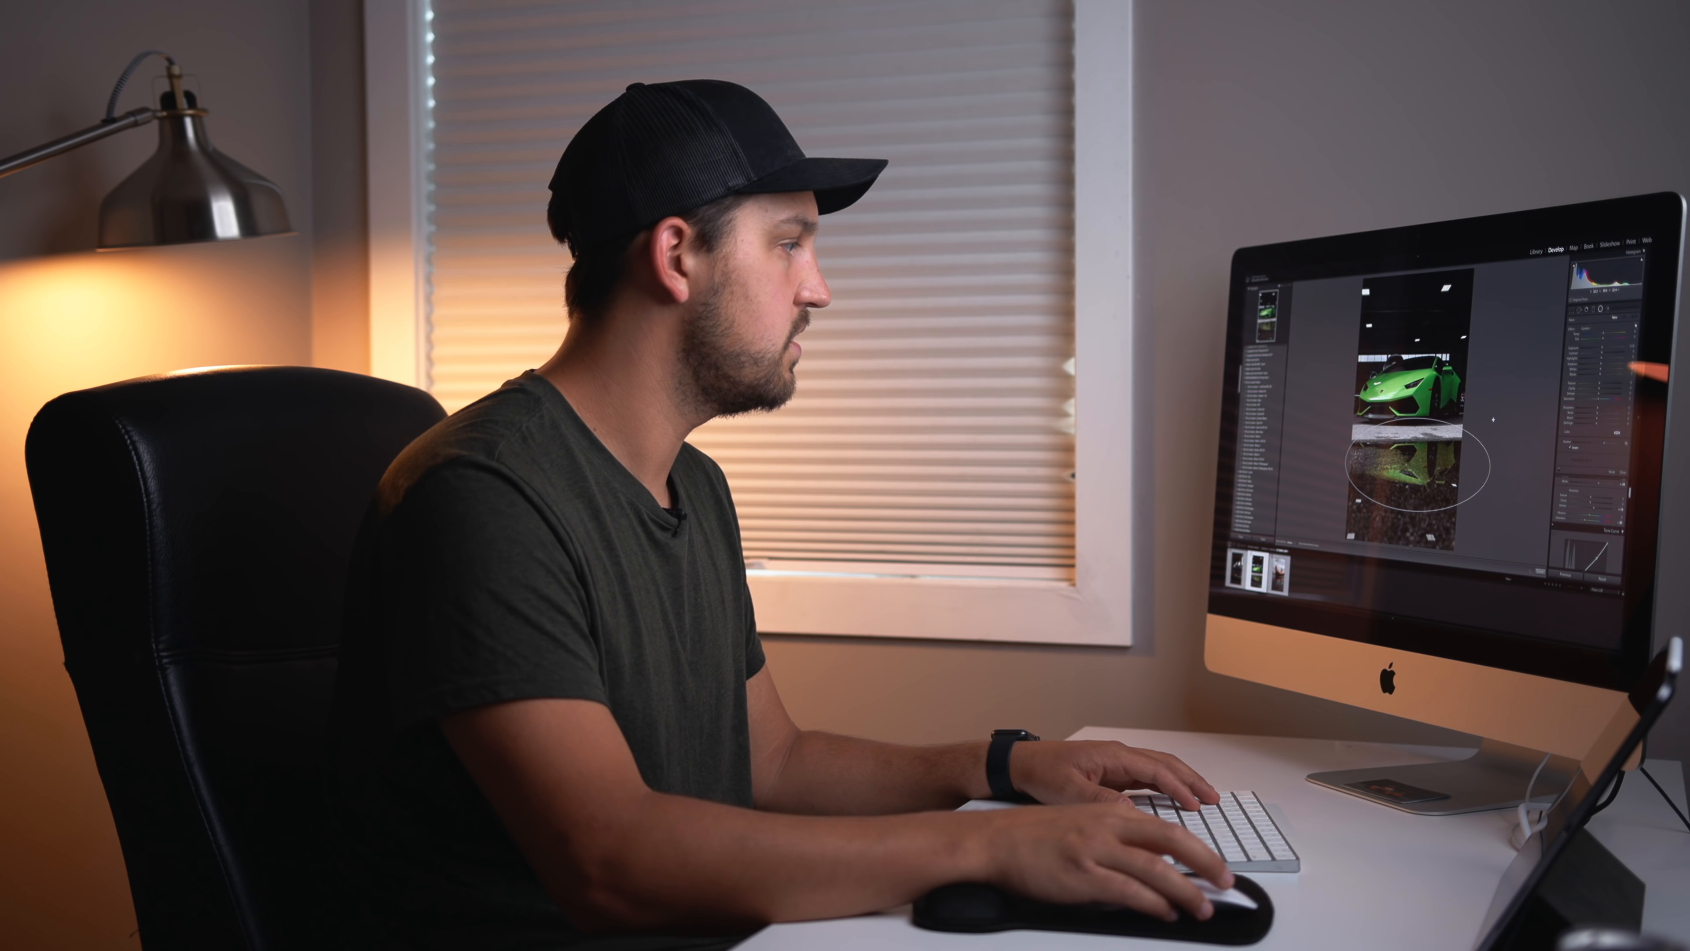
pyautogui.moveTo(1494, 419); pyautogui.dragTo(1483, 458)
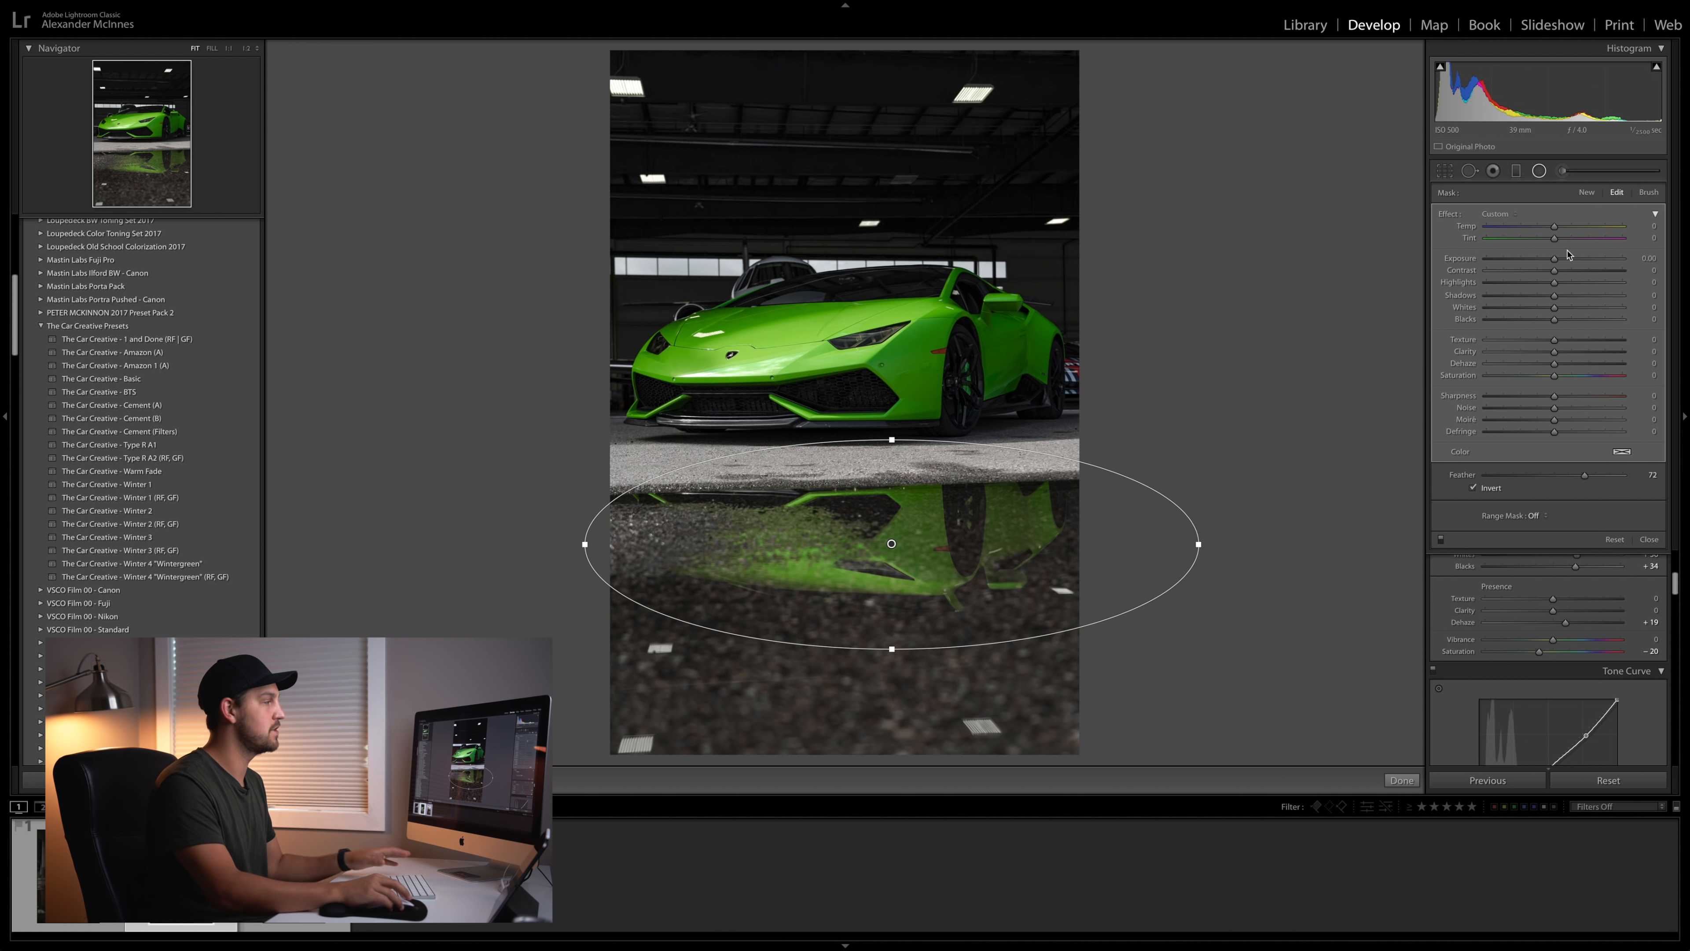
# Step: Set the reflection's radial filter to Exposure 1.31, Contrast 73, Highlights −51, Shadows 49 and Dehaze 49
pyautogui.moveTo(1557, 262); pyautogui.dragTo(1573, 265)
pyautogui.moveTo(1555, 364); pyautogui.dragTo(1590, 366)
pyautogui.moveTo(1554, 270); pyautogui.dragTo(1559, 277)
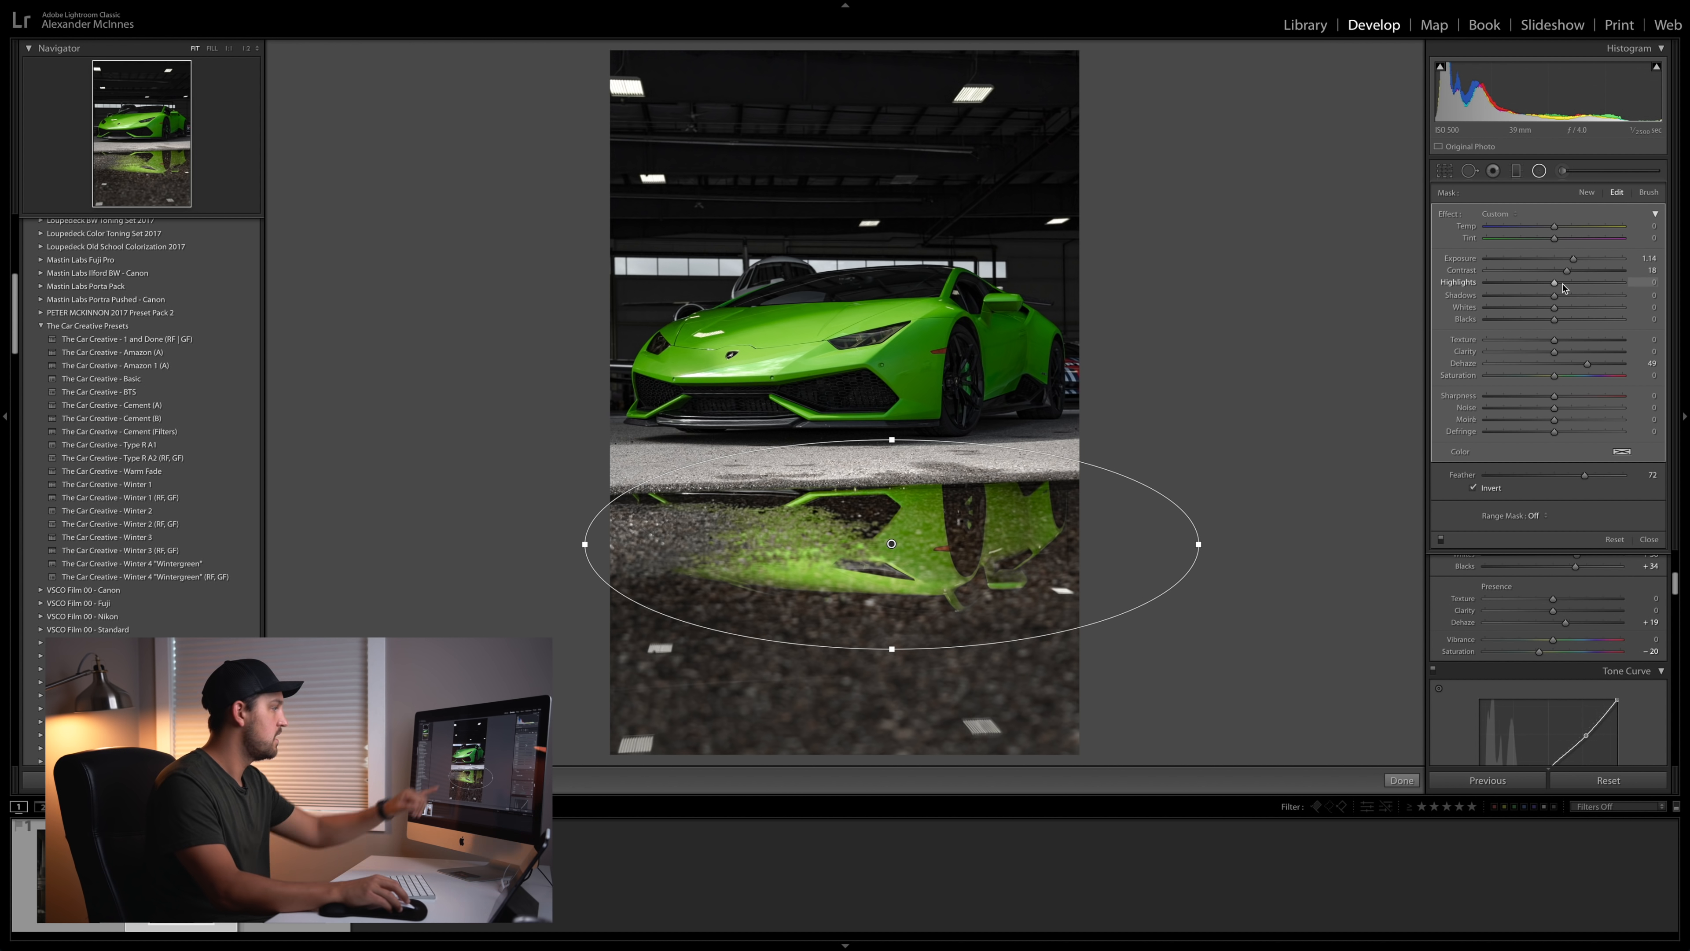
pyautogui.moveTo(1555, 297); pyautogui.dragTo(1558, 299)
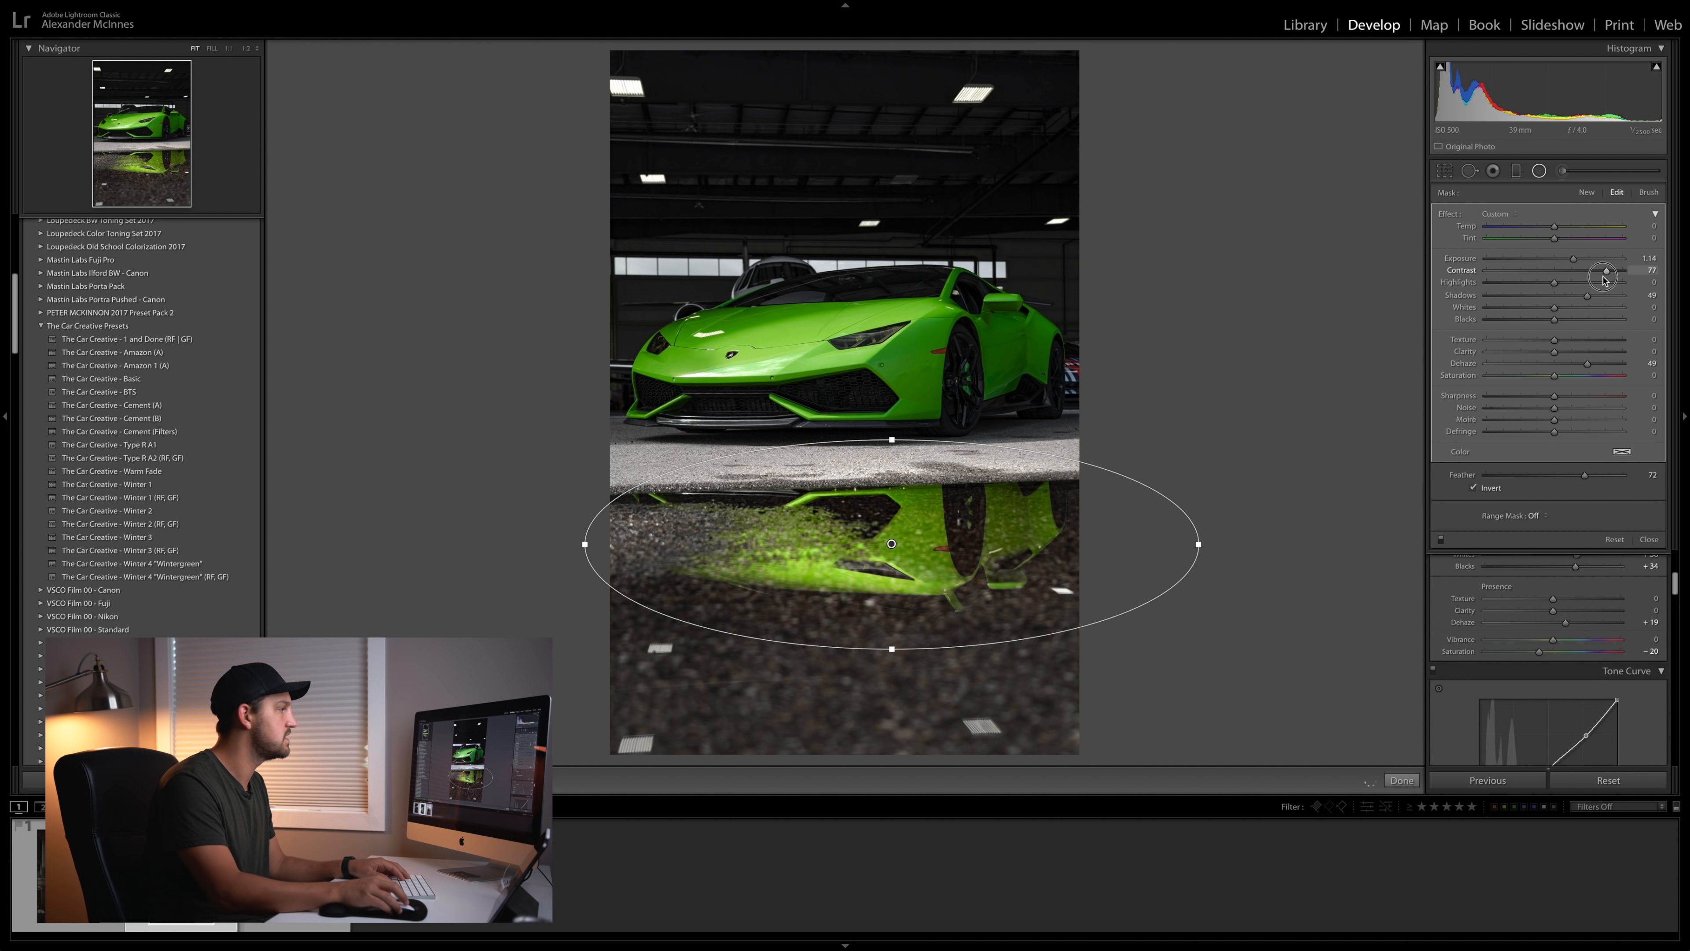
pyautogui.moveTo(1554, 282); pyautogui.dragTo(1529, 283)
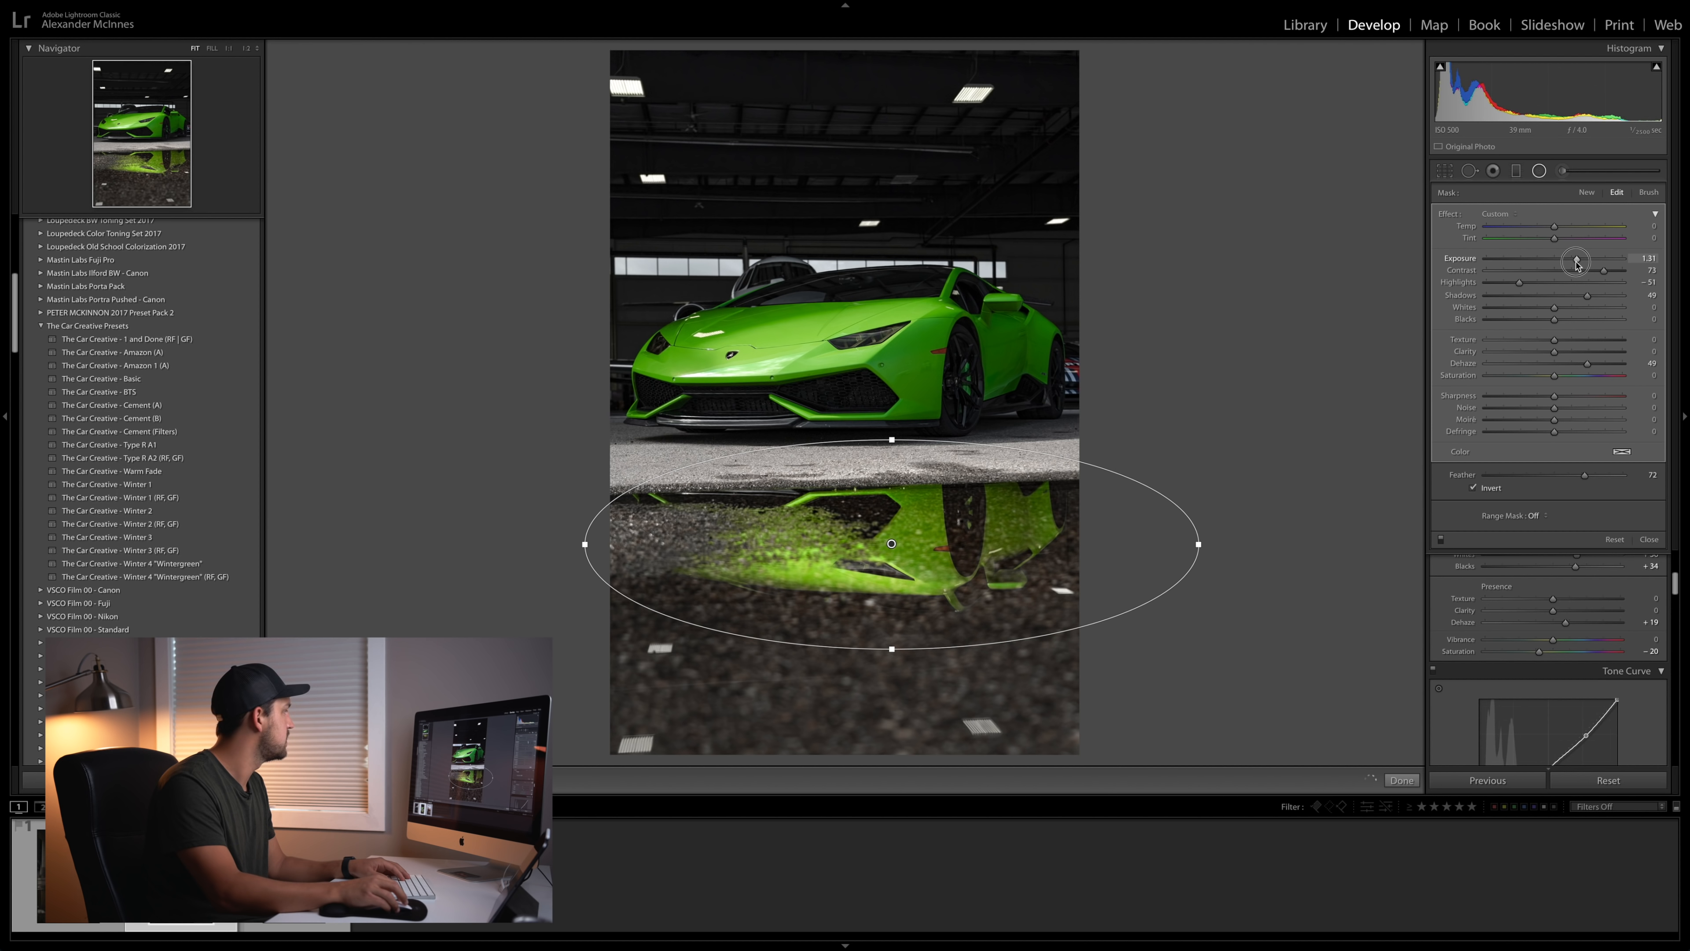
pyautogui.moveTo(1576, 261); pyautogui.dragTo(1575, 261)
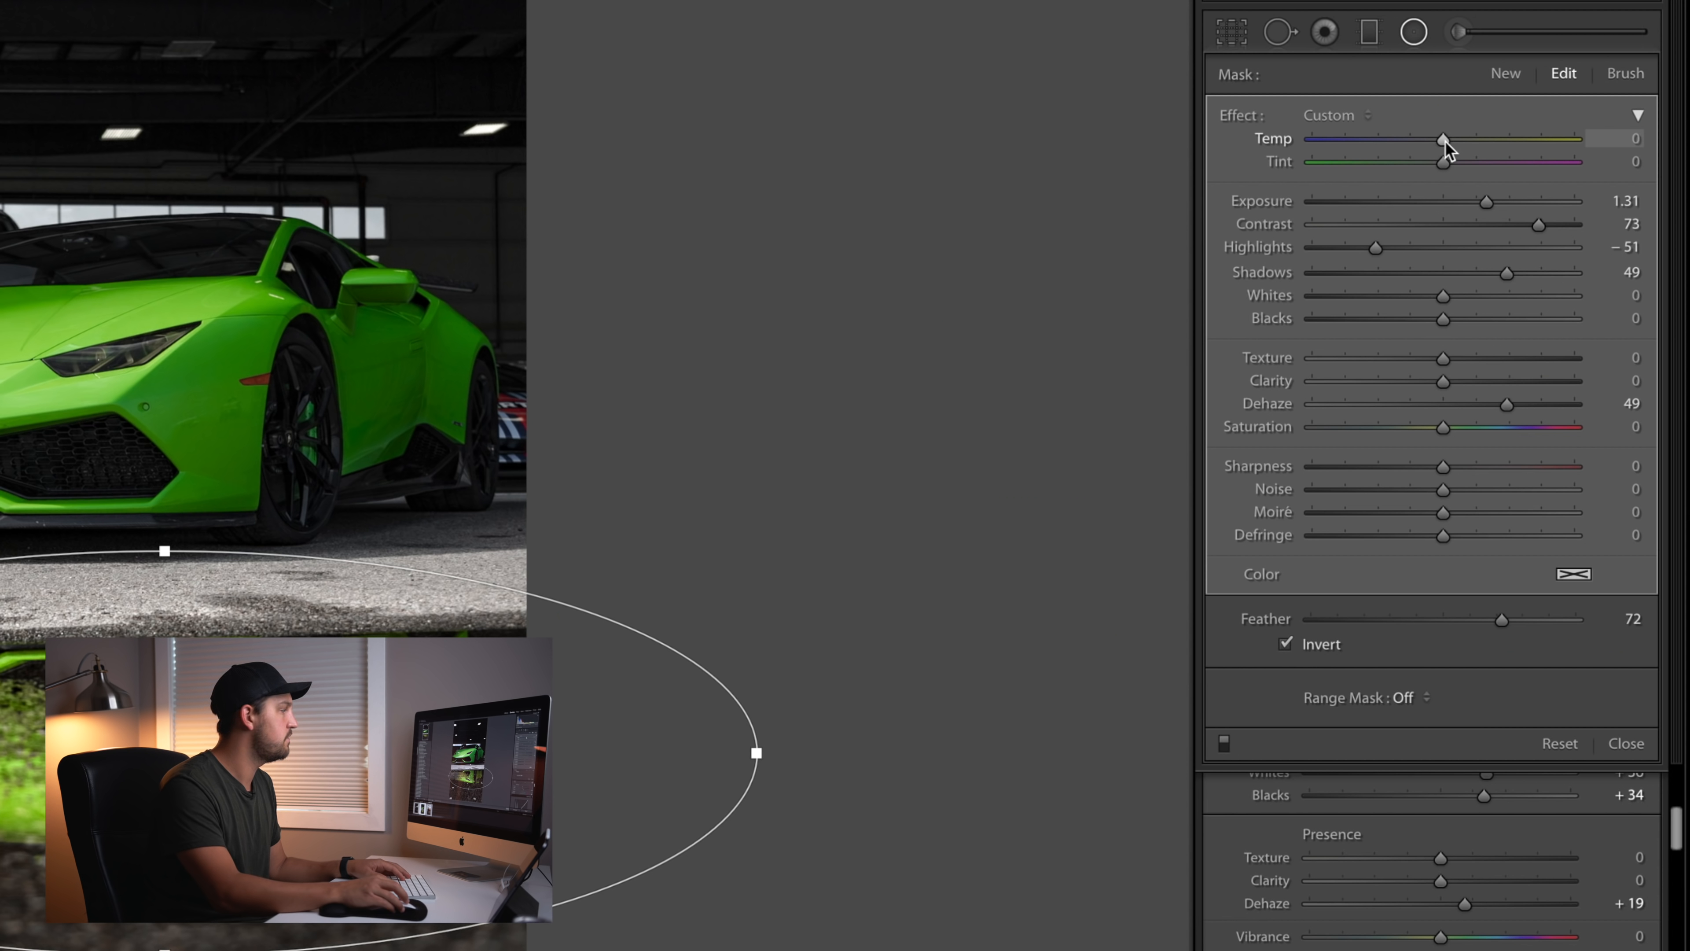
# Step: Refine the reflection's radial filter with Temp −14, Tint −14, Exposure 1.17, Dehaze 25 and Saturation −18
pyautogui.moveTo(1444, 143); pyautogui.dragTo(1422, 144)
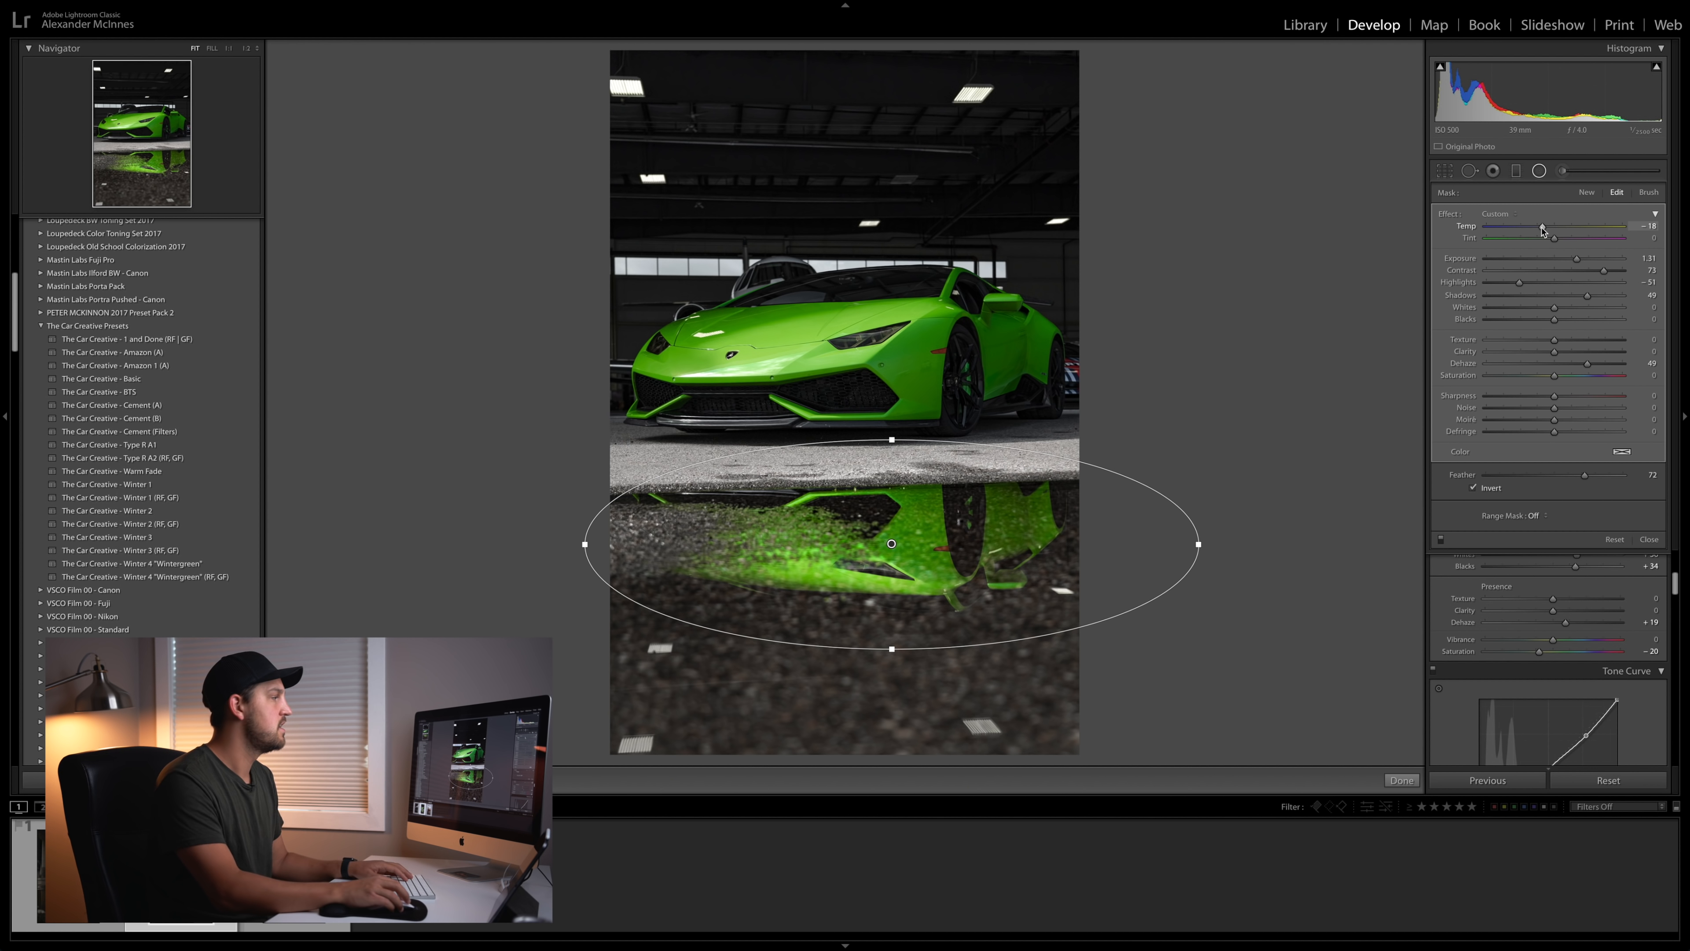
pyautogui.moveTo(1542, 229); pyautogui.dragTo(1543, 230)
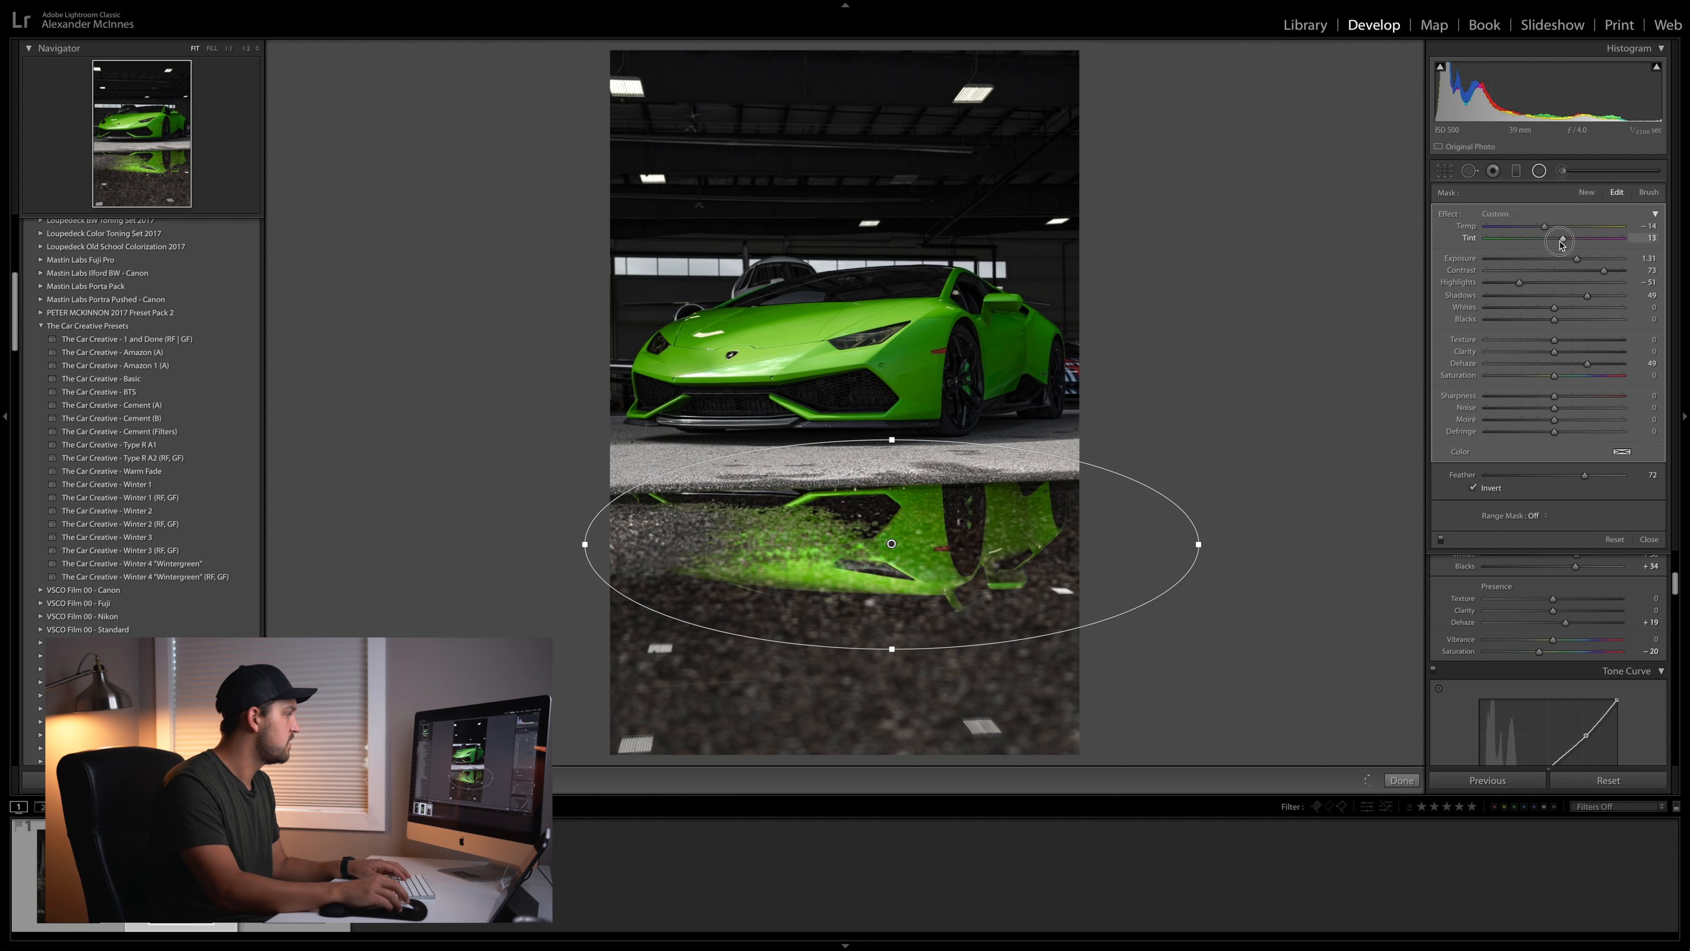
pyautogui.moveTo(1577, 261); pyautogui.dragTo(1574, 261)
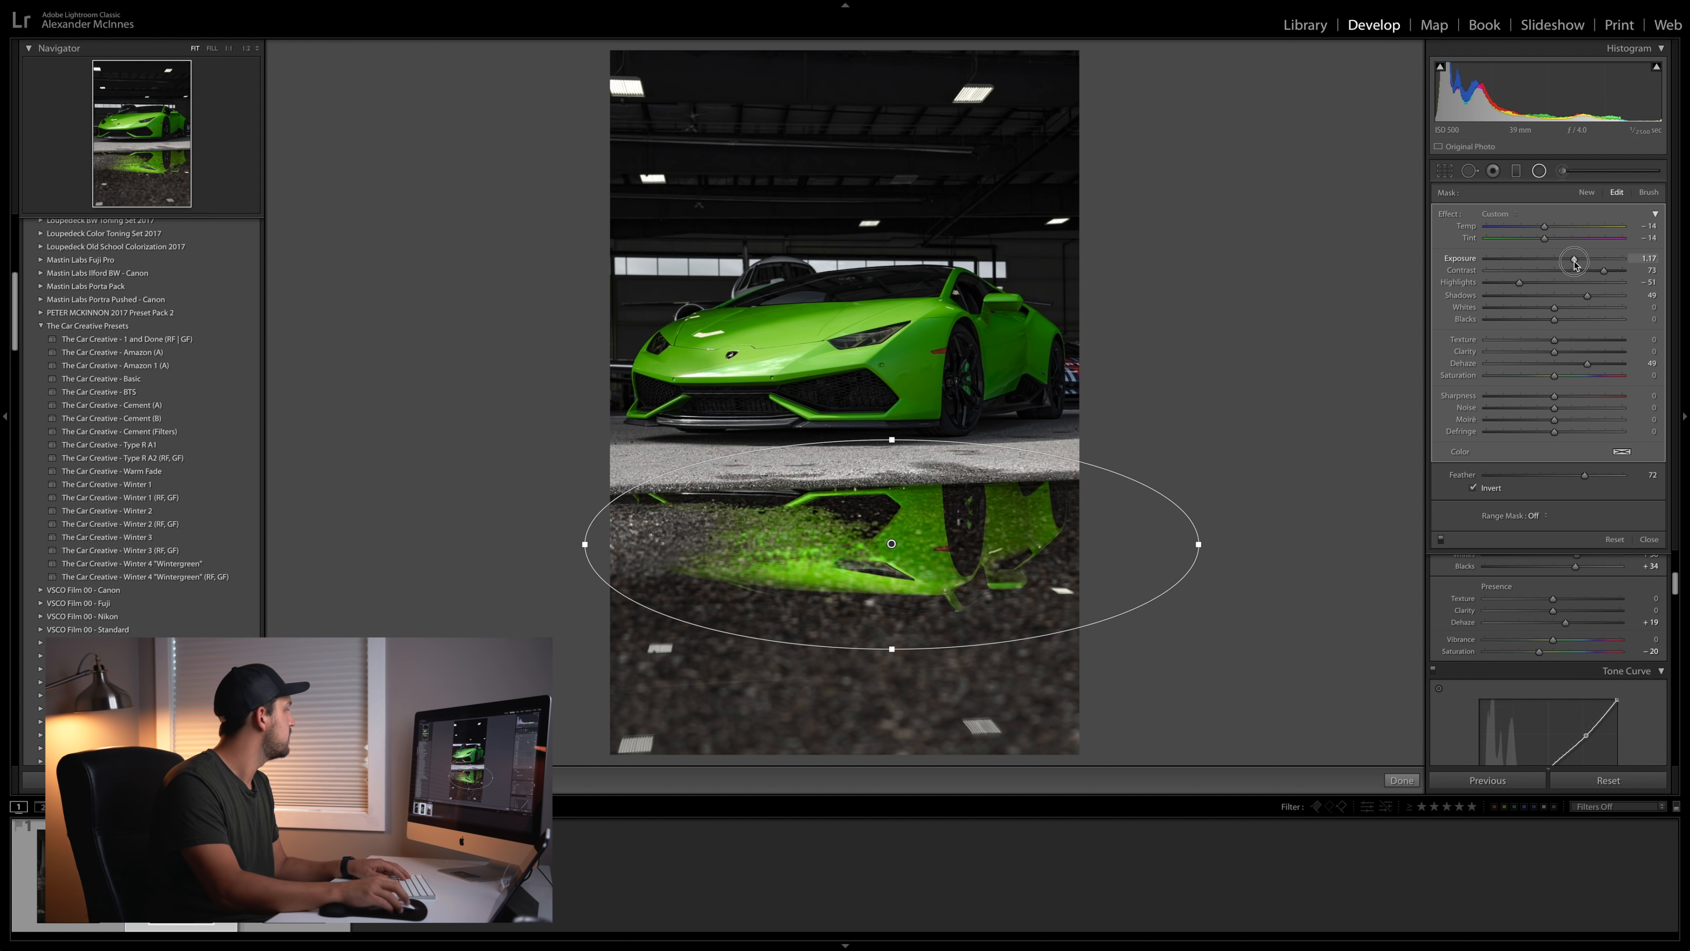
pyautogui.moveTo(1587, 364); pyautogui.dragTo(1570, 366)
pyautogui.moveTo(1554, 376); pyautogui.dragTo(1544, 379)
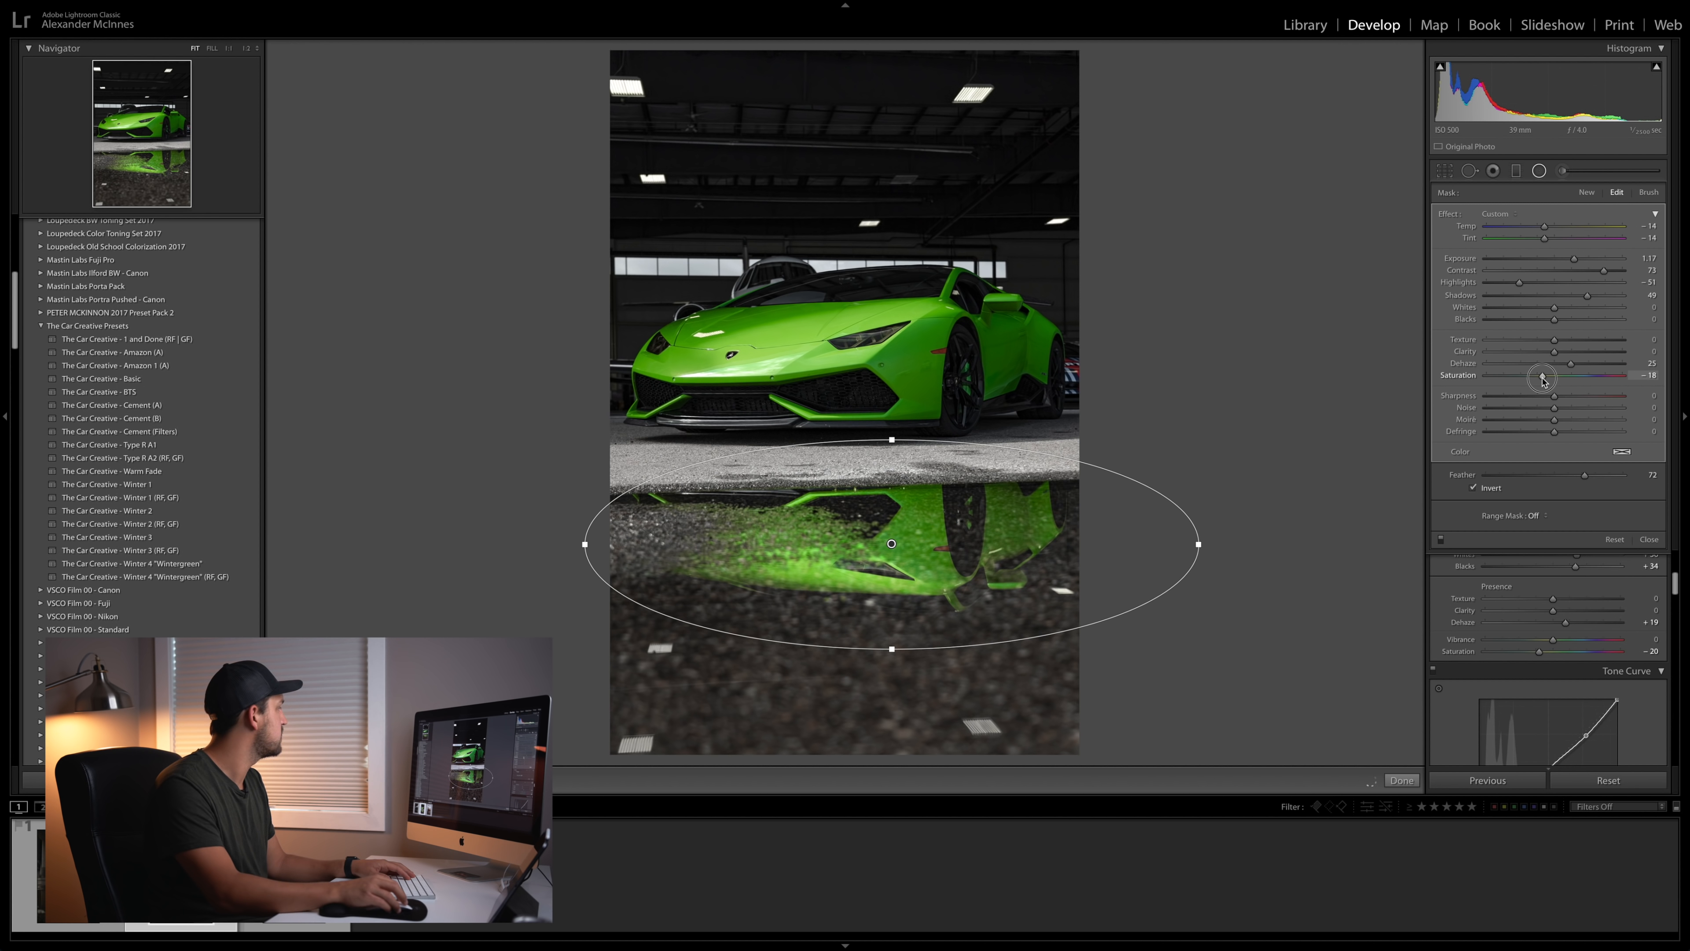